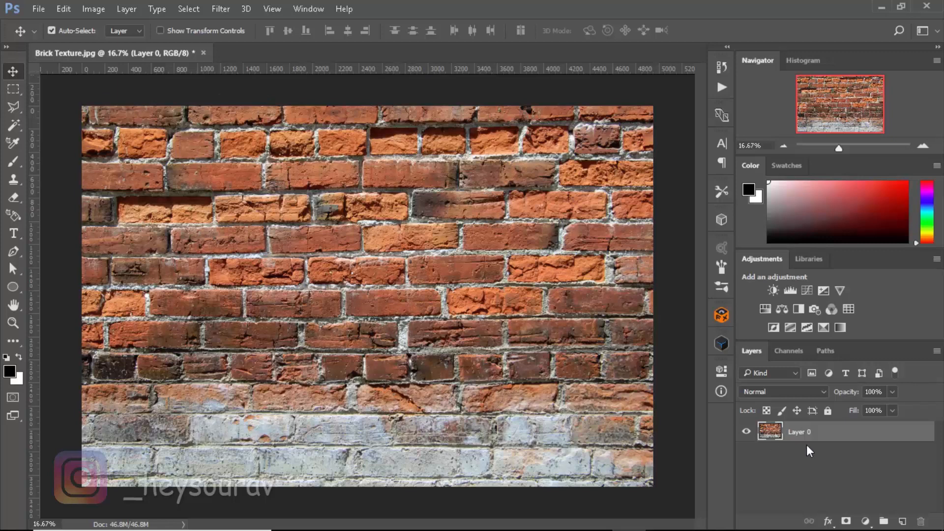
Duplicate the texture layer and rename the original layer as Bump
{"action": "key", "text": "ctrl+j"}
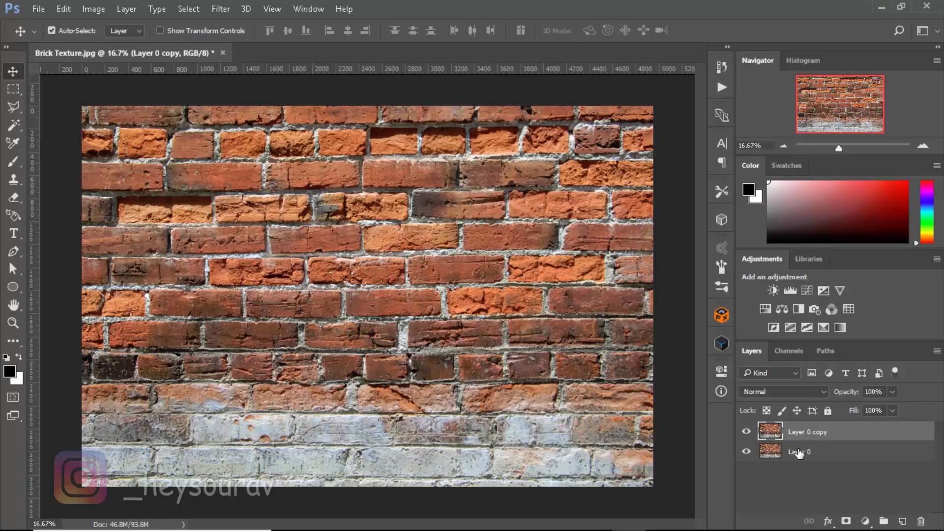
{"action": "double_click", "coordinate": [799, 451]}
{"action": "type", "text": "Bump"}
{"action": "key", "text": "Return"}
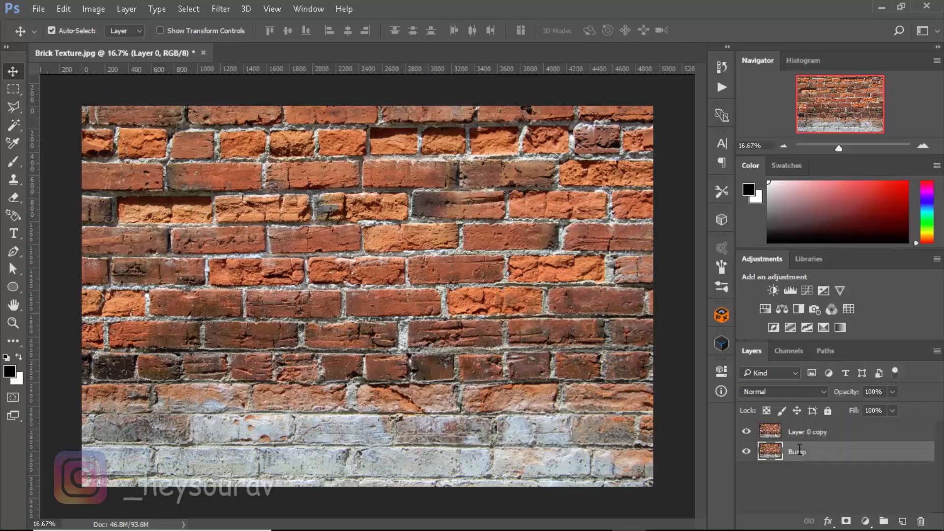
Rename the duplicated layer as Normal
{"action": "double_click", "coordinate": [818, 431]}
{"action": "type", "text": "N"}
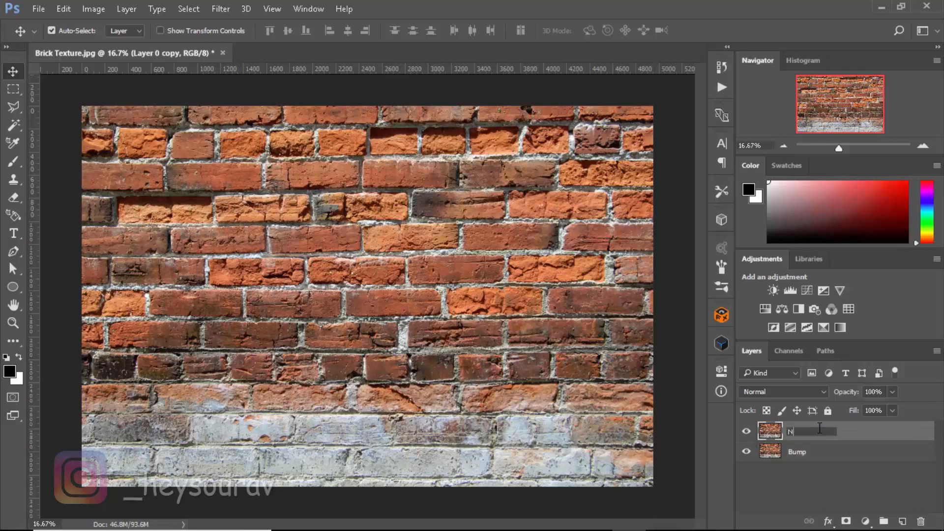
{"action": "type", "text": "ormal"}
{"action": "key", "text": "Return"}
Hide the Normal layer and select the Bump layer
{"action": "left_click", "coordinate": [831, 454]}
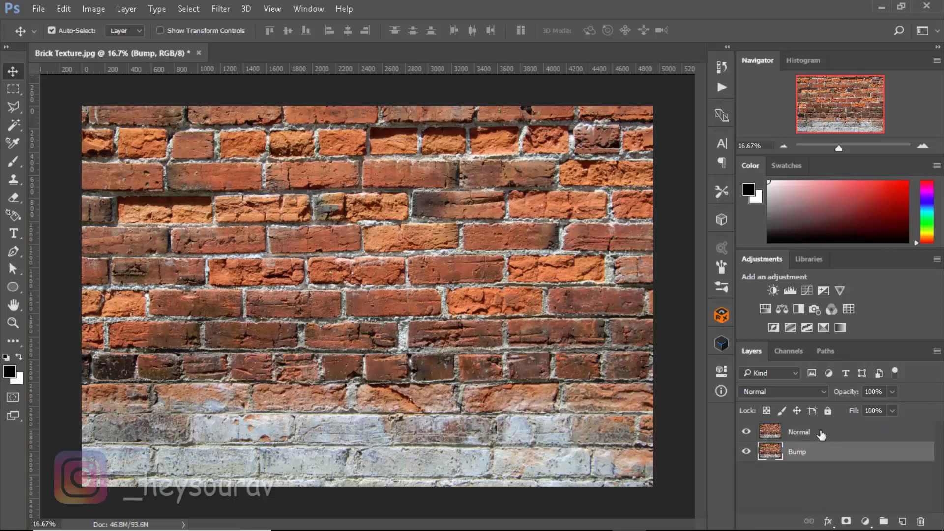
{"action": "left_click", "coordinate": [819, 436]}
{"action": "left_click", "coordinate": [747, 433]}
{"action": "left_click", "coordinate": [836, 452]}
Apply Generate Bump Map to the Bump layer with blur 1 and detail scale 120%
{"action": "left_click", "coordinate": [228, 10]}
{"action": "mouse_move", "coordinate": [231, 147]}
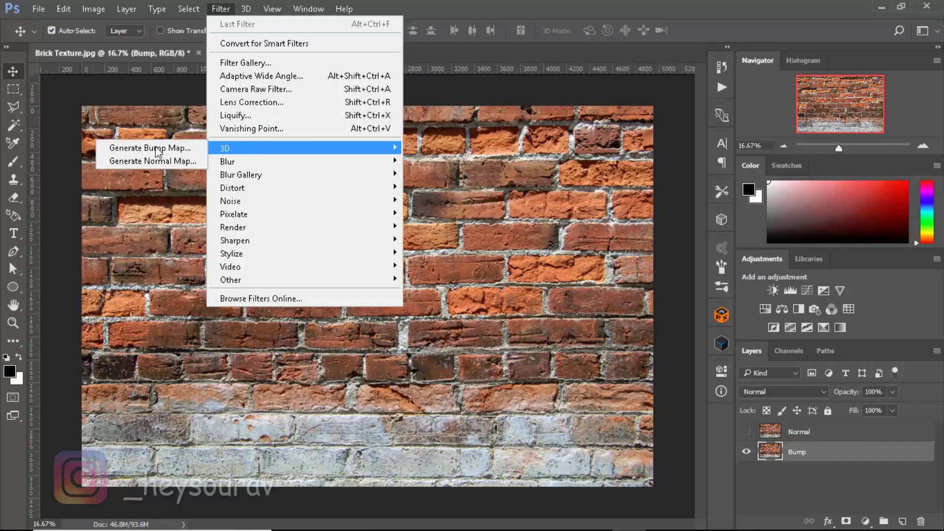
{"action": "left_click", "coordinate": [143, 149]}
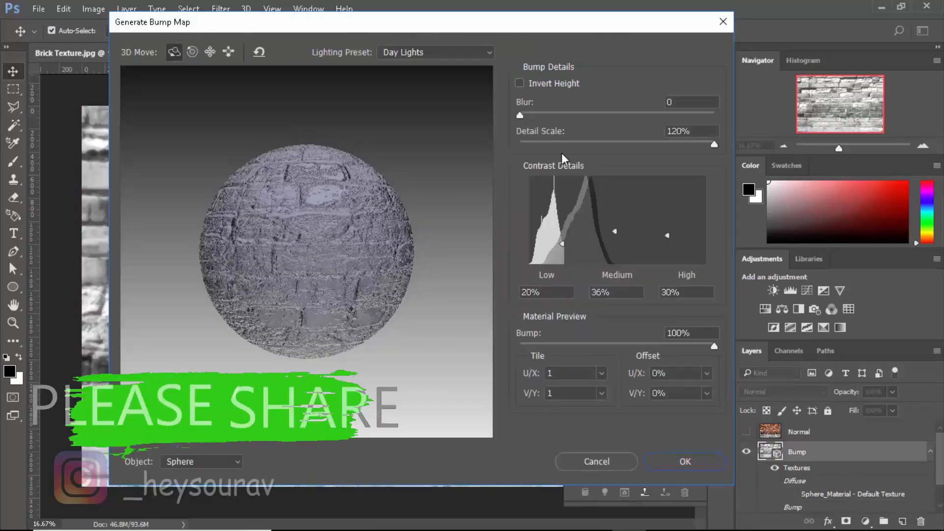
{"action": "left_click_drag", "start_coordinate": [588, 144], "coordinate": [756, 140]}
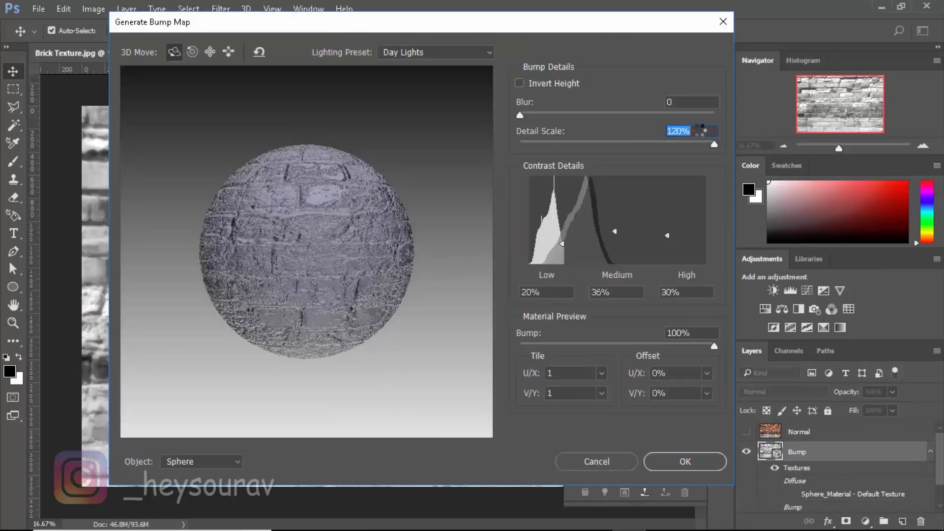
{"action": "left_click", "coordinate": [679, 98]}
{"action": "type", "text": "1"}
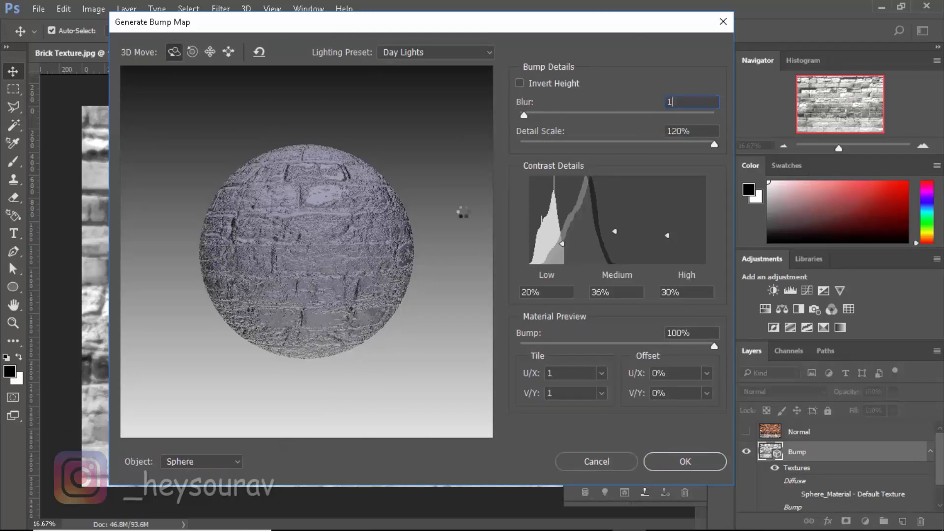
{"action": "type", "text": "0"}
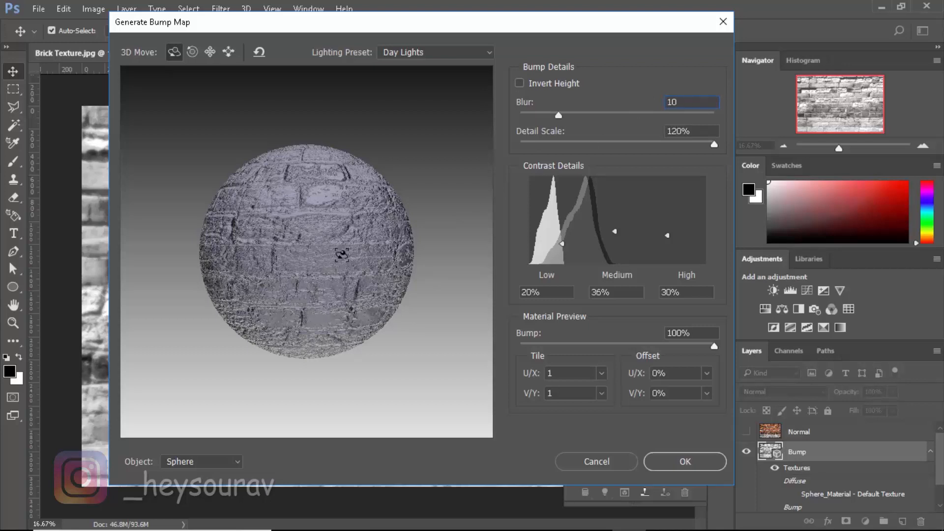
{"action": "key", "text": "BackSpace"}
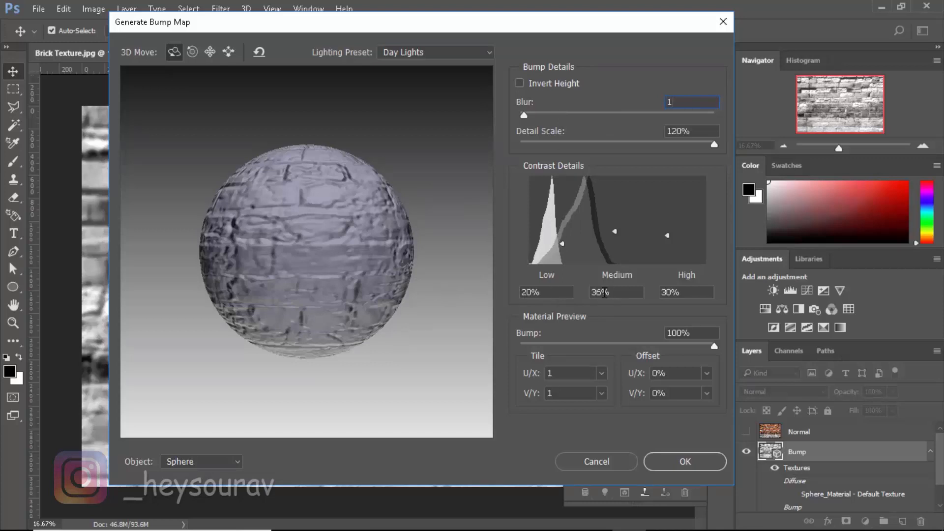
{"action": "left_click", "coordinate": [610, 144]}
{"action": "left_click", "coordinate": [714, 144]}
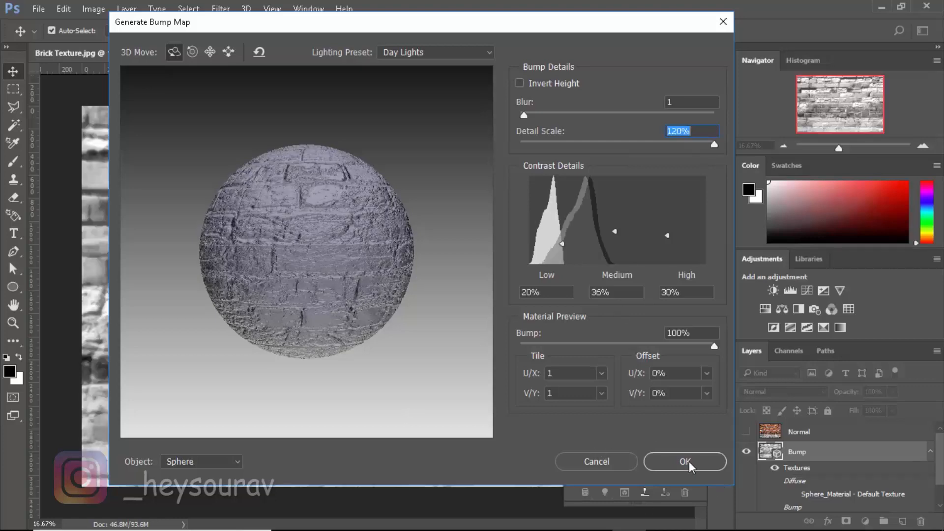
{"action": "left_click", "coordinate": [702, 465]}
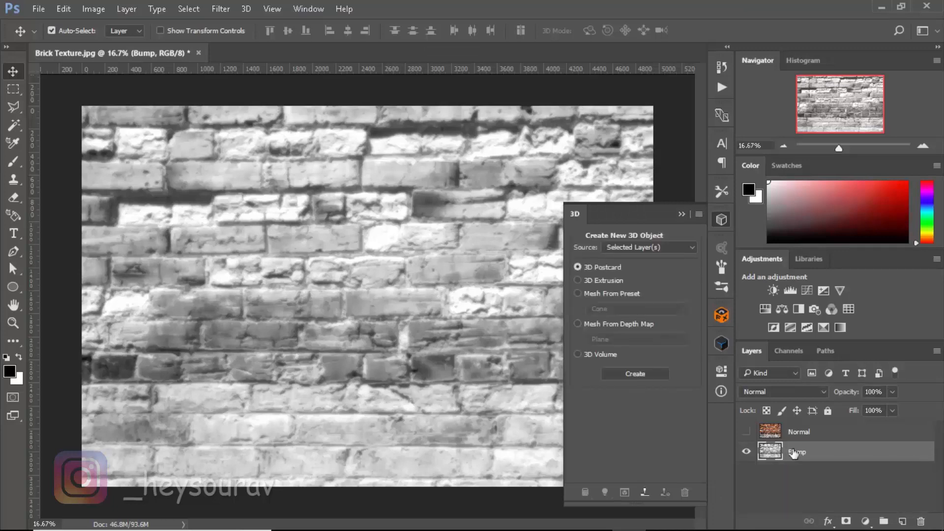
Open Export As for the bump map and set the file format to PNG
{"action": "left_click", "coordinate": [746, 452]}
{"action": "left_click", "coordinate": [746, 452]}
{"action": "left_click", "coordinate": [33, 12]}
{"action": "mouse_move", "coordinate": [121, 211]}
{"action": "left_click", "coordinate": [247, 221]}
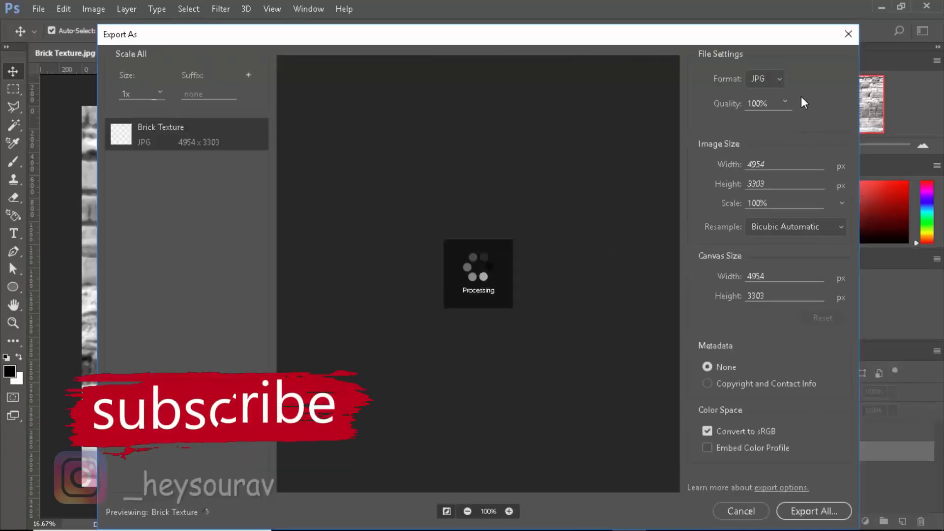
{"action": "left_click", "coordinate": [776, 83]}
{"action": "left_click", "coordinate": [760, 93]}
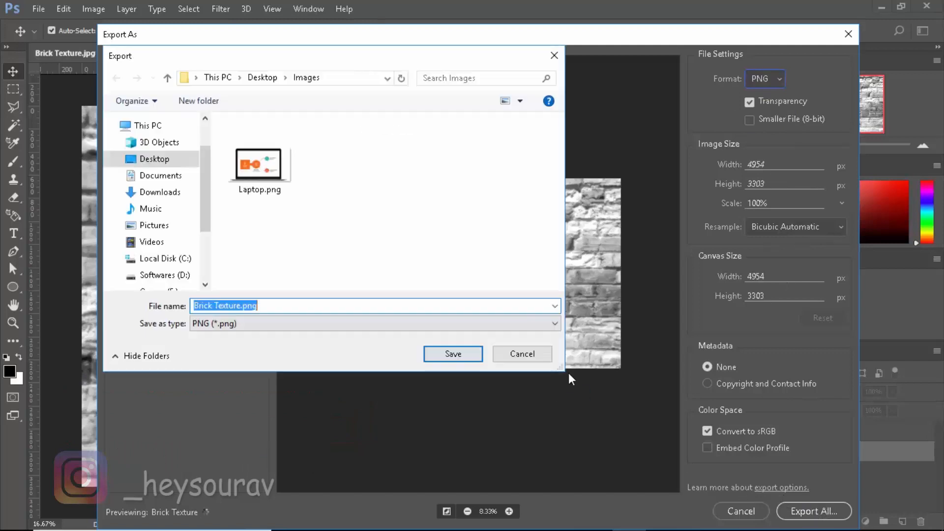
Save the exported bump map, adding Bump to the Brick Texture file name
{"action": "key", "text": "Right"}
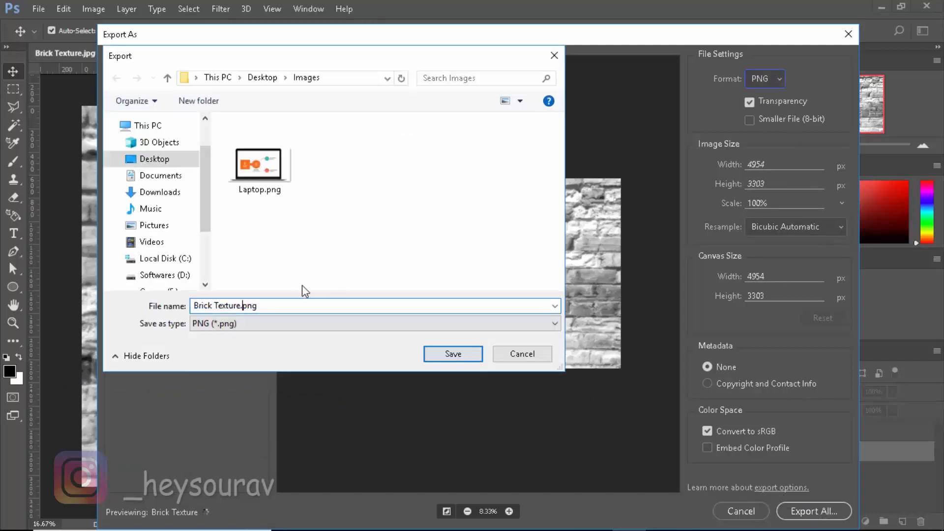
{"action": "key", "text": "Left"}
{"action": "key", "text": "Left"}
{"action": "key", "text": "Left"}
{"action": "key", "text": "Left"}
{"action": "type", "text": "B"}
{"action": "key", "text": "Return"}
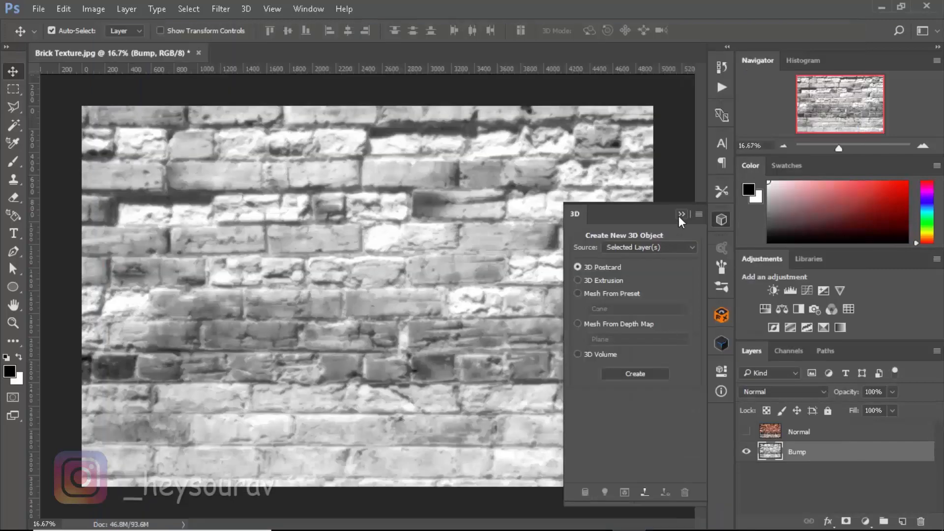
Delete the Bump layer and make the Normal layer visible
{"action": "left_click", "coordinate": [680, 216]}
{"action": "left_click_drag", "start_coordinate": [846, 453], "coordinate": [920, 519]}
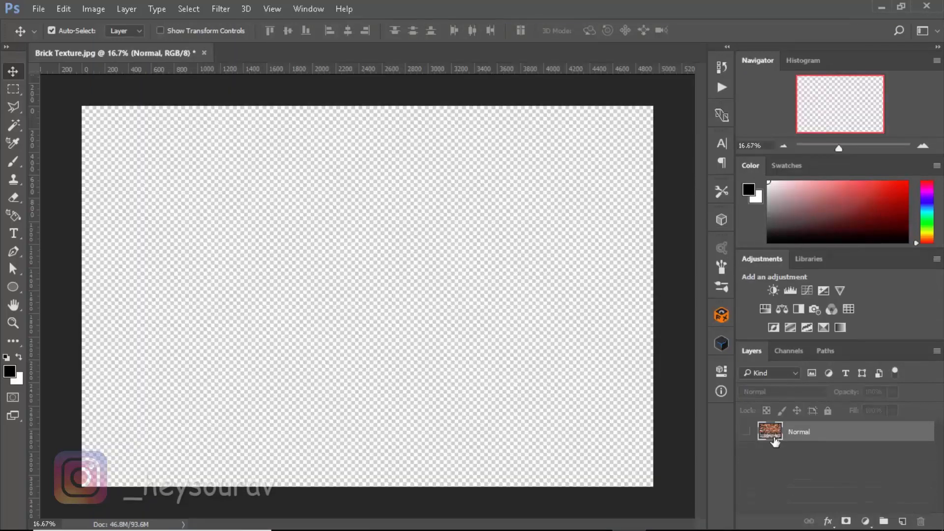
{"action": "left_click", "coordinate": [746, 431]}
Apply Generate Normal Map to the Normal layer with detail scale 120% and blur 1
{"action": "left_click", "coordinate": [221, 9]}
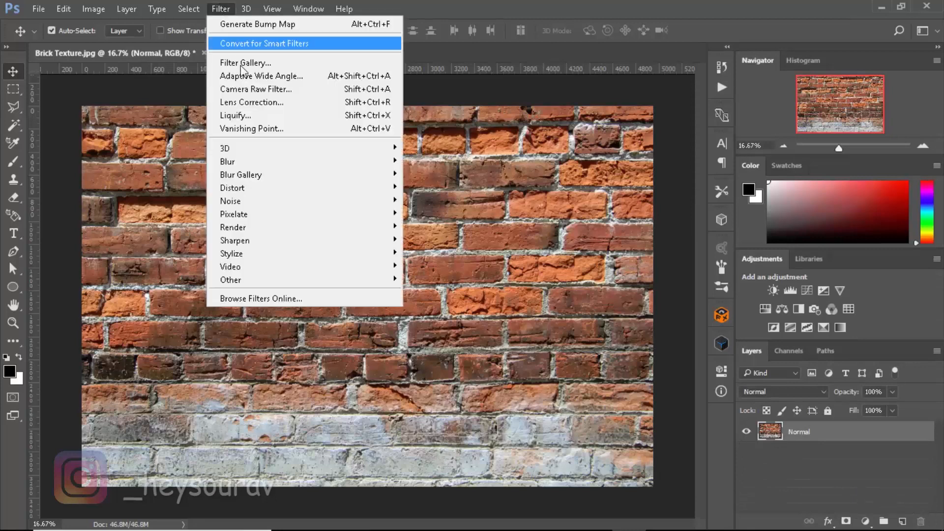
{"action": "left_click", "coordinate": [165, 159]}
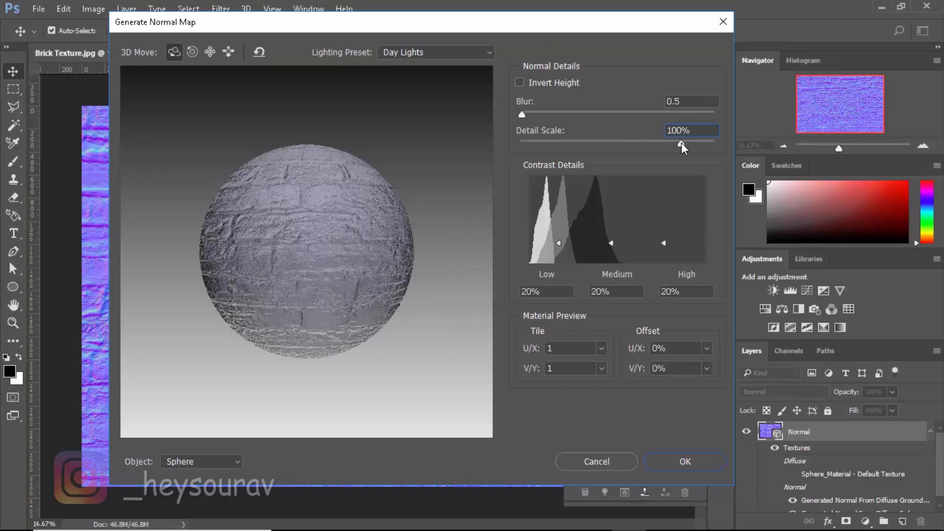
{"action": "left_click_drag", "start_coordinate": [682, 143], "coordinate": [717, 145]}
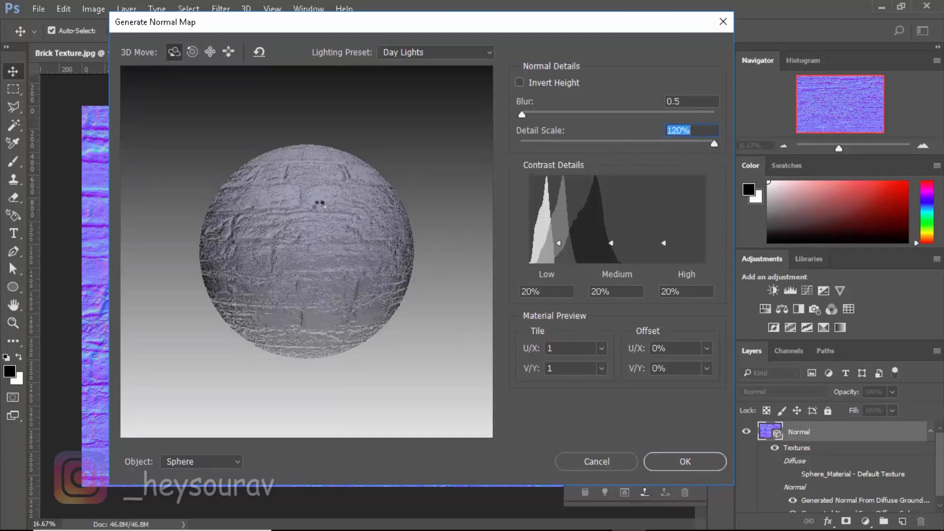
{"action": "left_click_drag", "start_coordinate": [698, 99], "coordinate": [650, 101]}
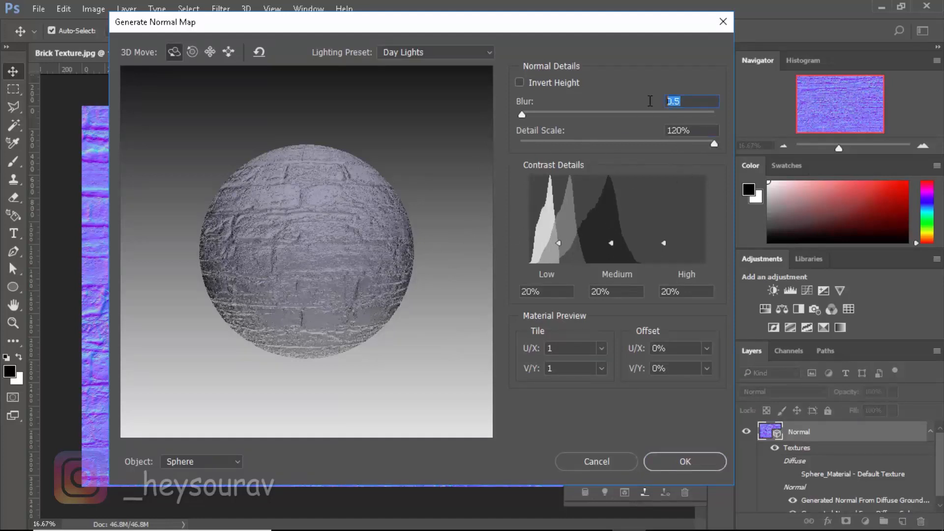
{"action": "type", "text": "1"}
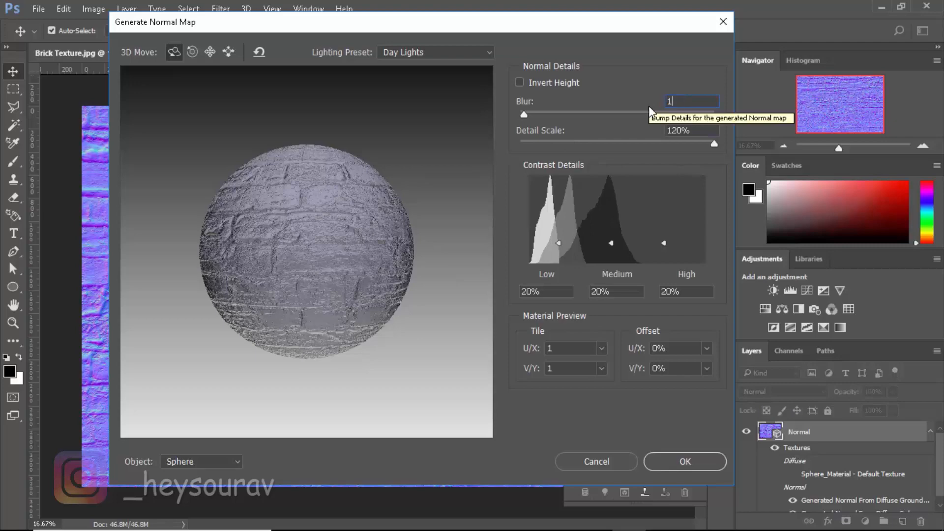
{"action": "left_click", "coordinate": [683, 463]}
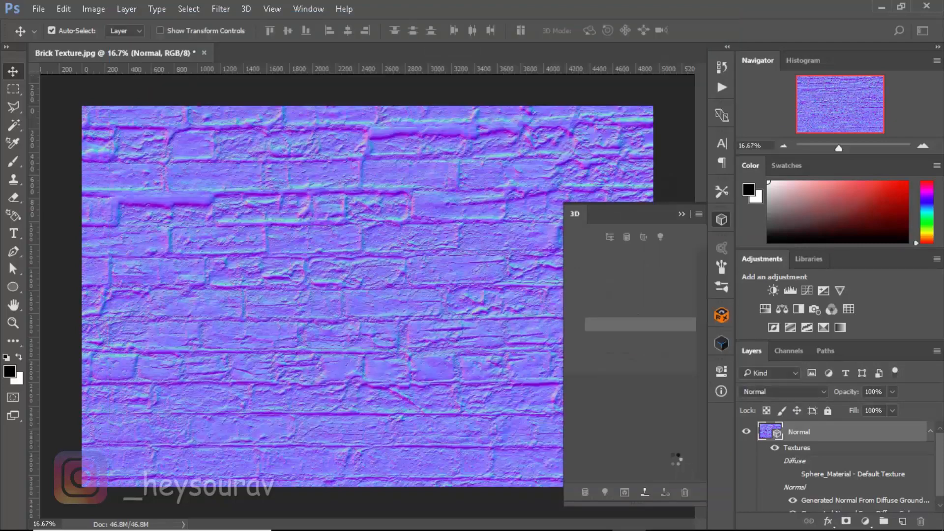
Export the normal map image and close Photoshop
{"action": "left_click", "coordinate": [682, 217]}
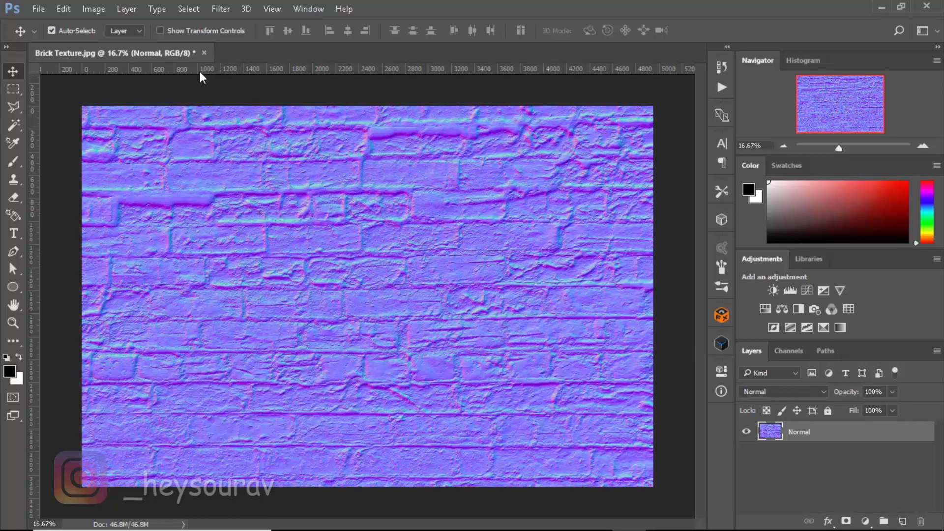
{"action": "left_click", "coordinate": [39, 8]}
{"action": "mouse_move", "coordinate": [197, 205]}
{"action": "left_click", "coordinate": [269, 218]}
{"action": "left_click", "coordinate": [927, 6]}
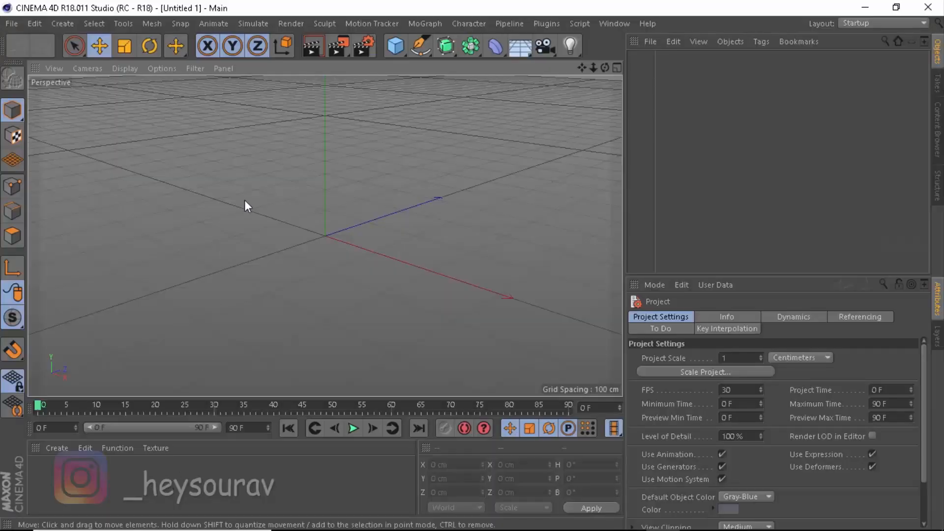
In Cinema 4D, add a Plane object and move it along X to about -250 cm
{"action": "left_click", "coordinate": [394, 40]}
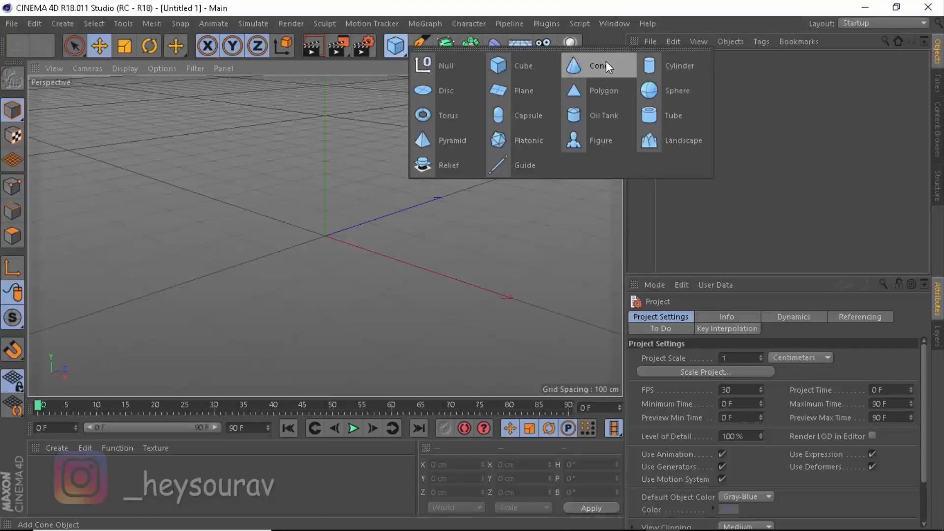
{"action": "left_click", "coordinate": [518, 94]}
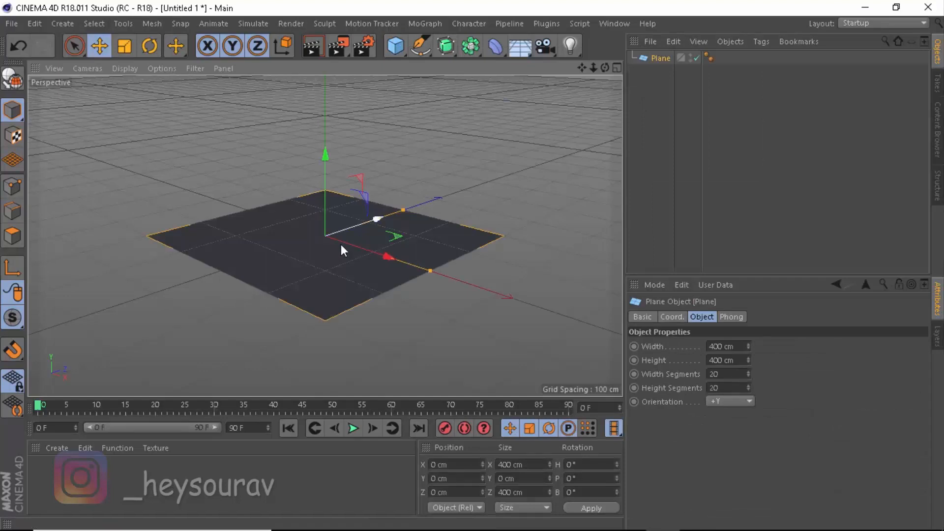
{"action": "left_click_drag", "start_coordinate": [394, 240], "coordinate": [276, 236]}
Try rotating the plane freely, then undo the rotation
{"action": "key", "text": "r"}
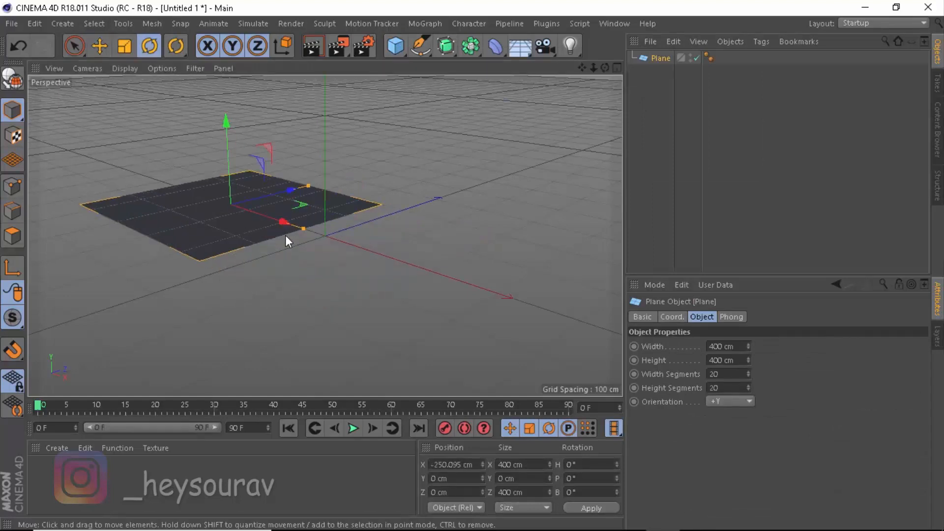
{"action": "left_click_drag", "start_coordinate": [253, 173], "coordinate": [257, 251]}
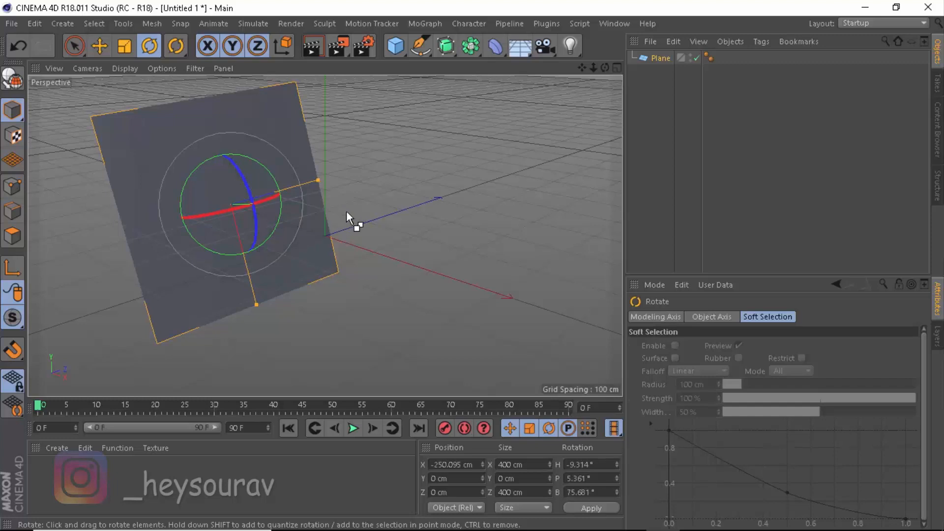
{"action": "key", "text": "ctrl+z"}
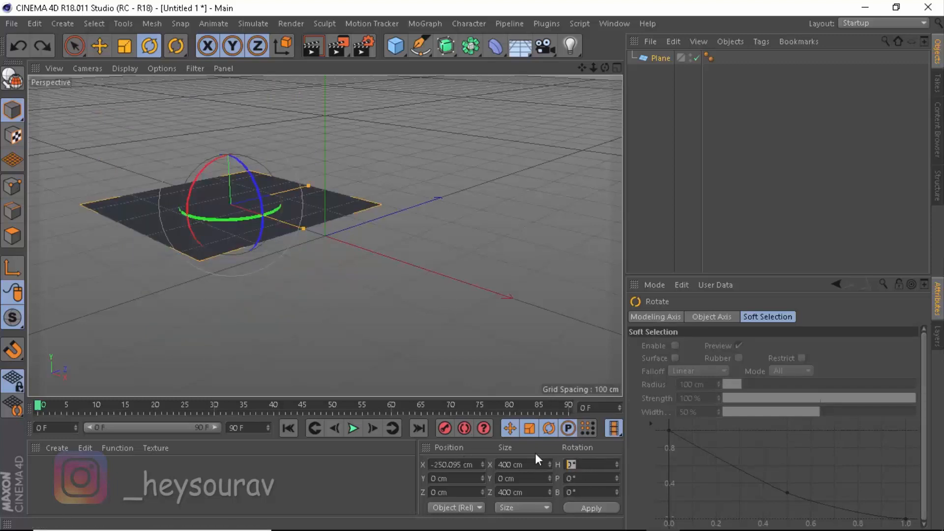
Set the plane's rotation to H 0° and P 90° so it stands upright
{"action": "type", "text": "90"}
{"action": "key", "text": "Return"}
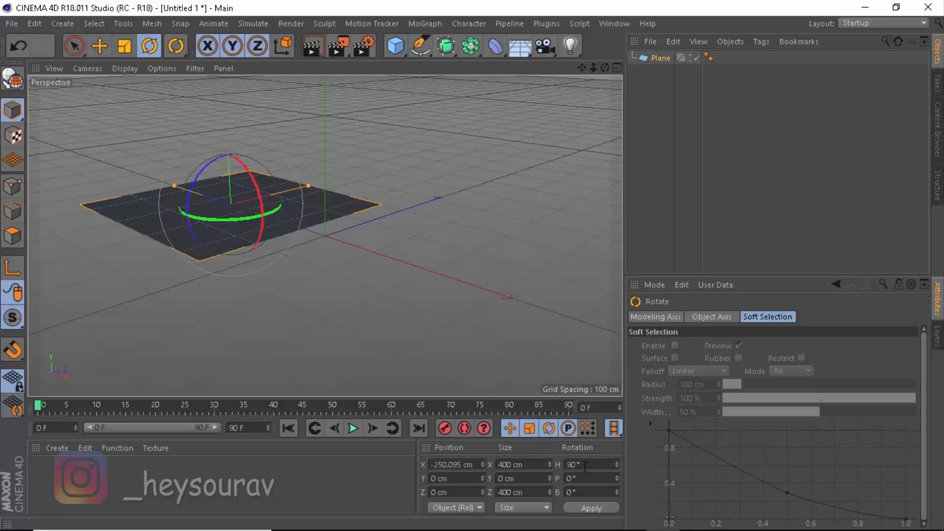
{"action": "left_click_drag", "start_coordinate": [584, 466], "coordinate": [543, 472]}
{"action": "type", "text": "0"}
{"action": "key", "text": "Return"}
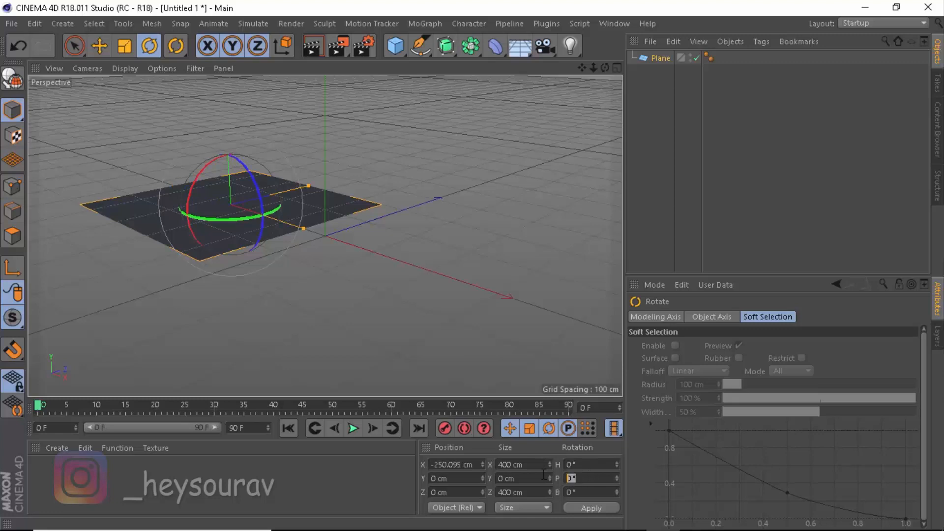
{"action": "type", "text": "90"}
{"action": "key", "text": "Return"}
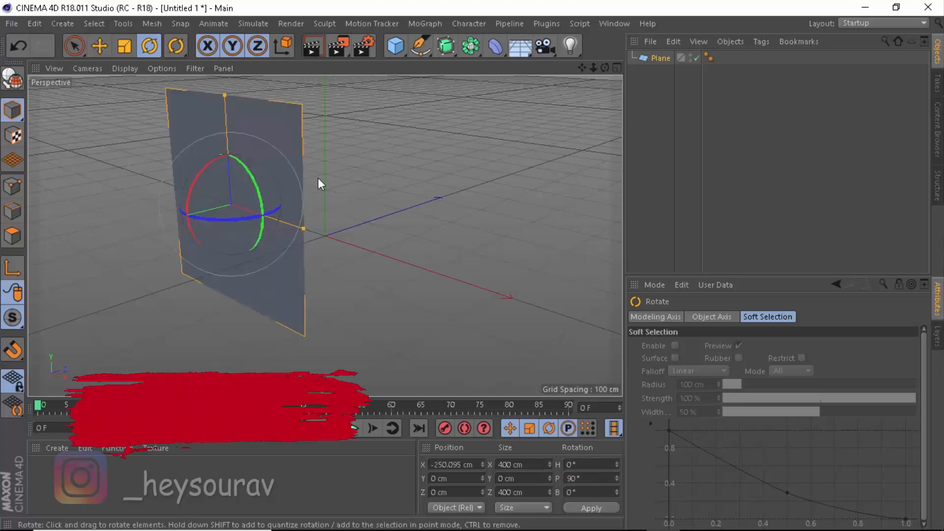
Move the upright plane along X to about 145 cm
{"action": "key", "text": "e"}
{"action": "left_click_drag", "start_coordinate": [291, 225], "coordinate": [400, 207]}
{"action": "left_click_drag", "start_coordinate": [328, 237], "coordinate": [313, 236], "text": "alt"}
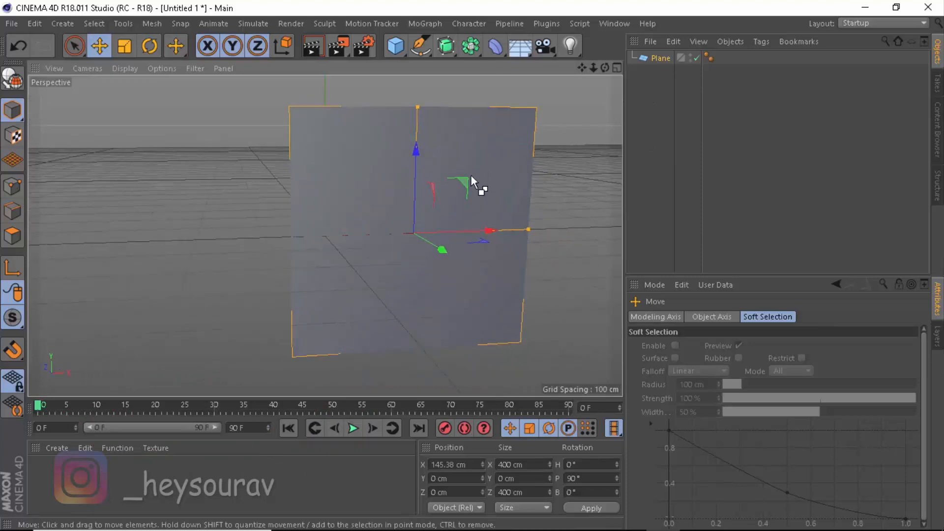
Duplicate the upright plane and move the copy to the left along X
{"action": "key", "text": "ctrl+c"}
{"action": "key", "text": "ctrl+v"}
{"action": "left_click_drag", "start_coordinate": [491, 229], "coordinate": [193, 241]}
Close the Online Updater dialog
{"action": "left_click", "coordinate": [325, 210]}
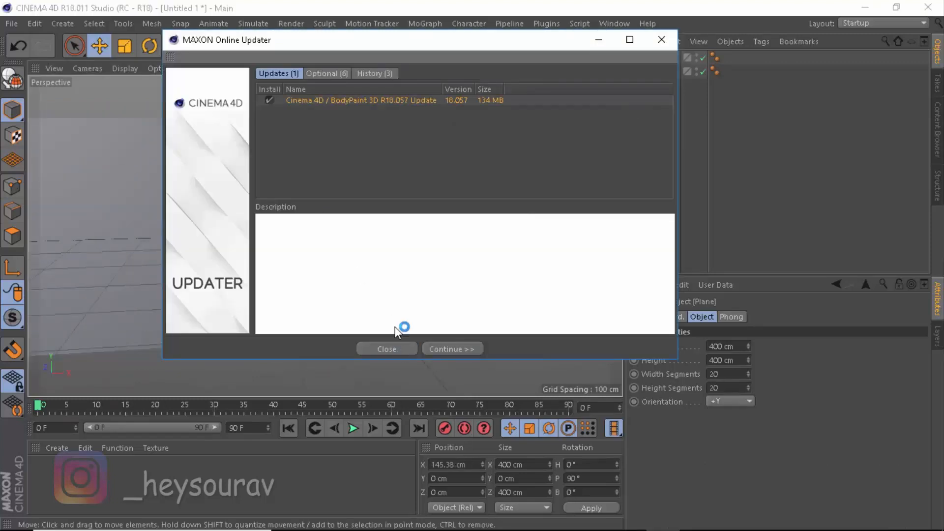
{"action": "left_click", "coordinate": [387, 349]}
{"action": "middle_click_drag", "start_coordinate": [309, 253], "coordinate": [340, 254], "text": "alt"}
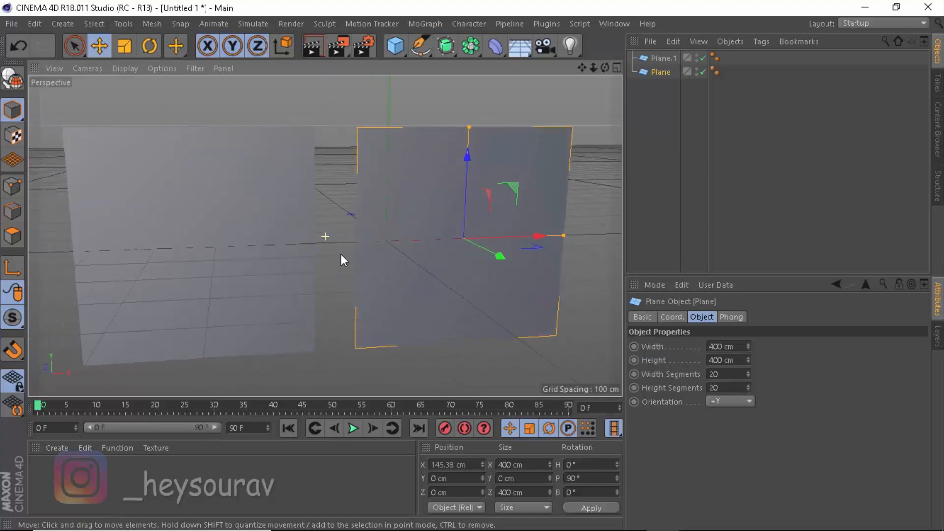
Create a new material and load Brick Texture.jpg from the Desktop Images folder as its Color texture
{"action": "left_click", "coordinate": [343, 475]}
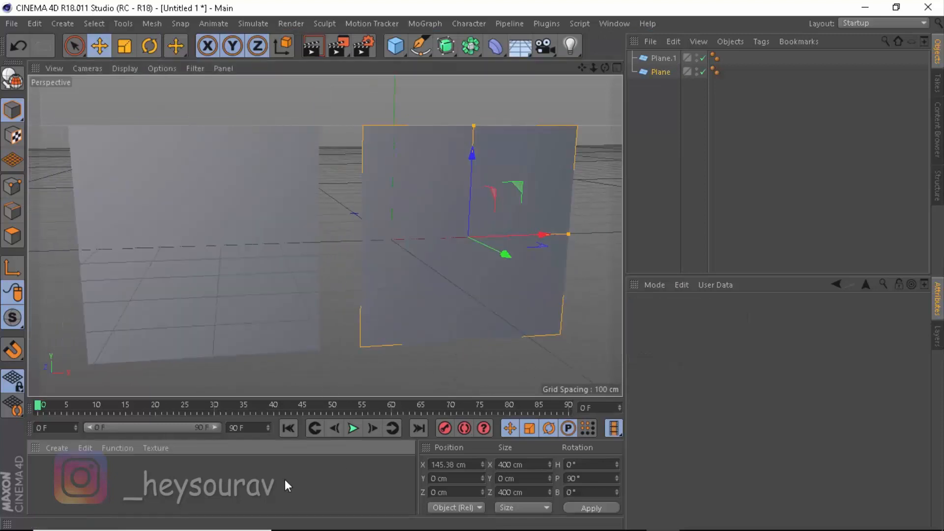
{"action": "double_click", "coordinate": [106, 482]}
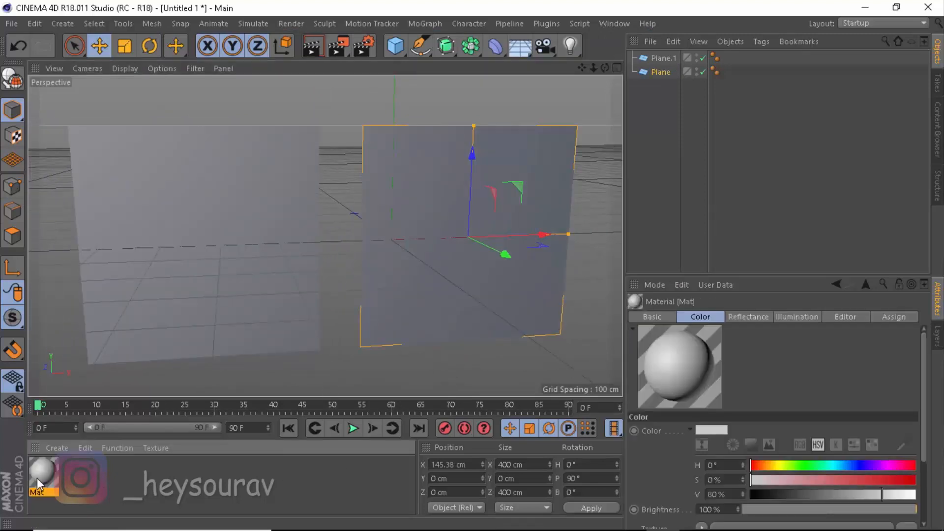
{"action": "double_click", "coordinate": [38, 477]}
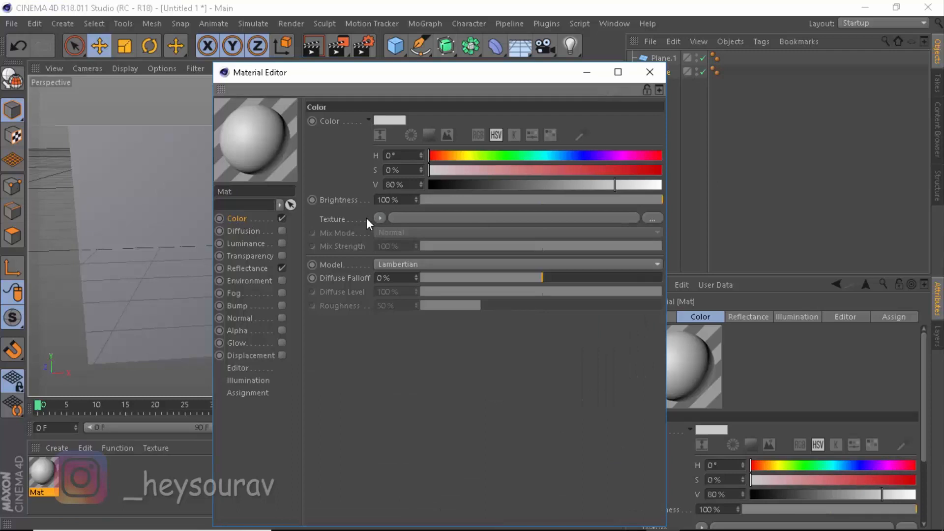
{"action": "left_click", "coordinate": [456, 218]}
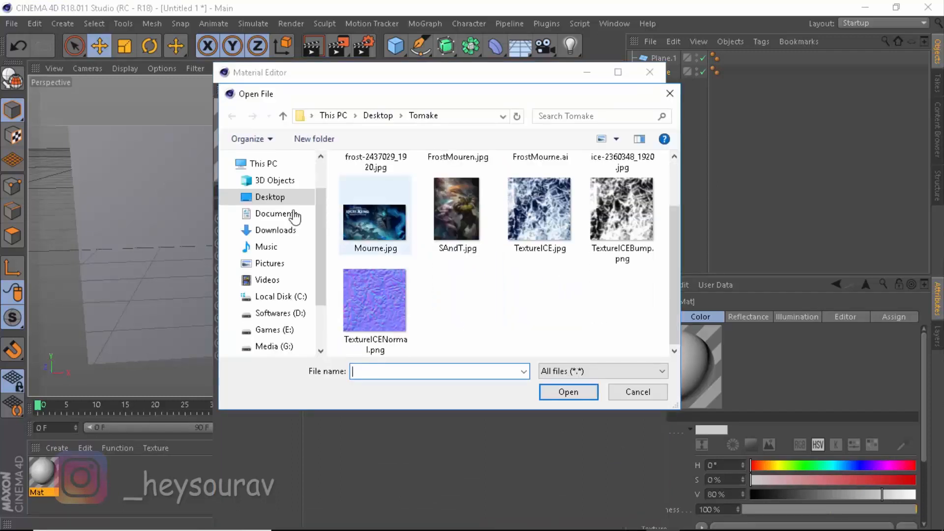
{"action": "left_click", "coordinate": [290, 197]}
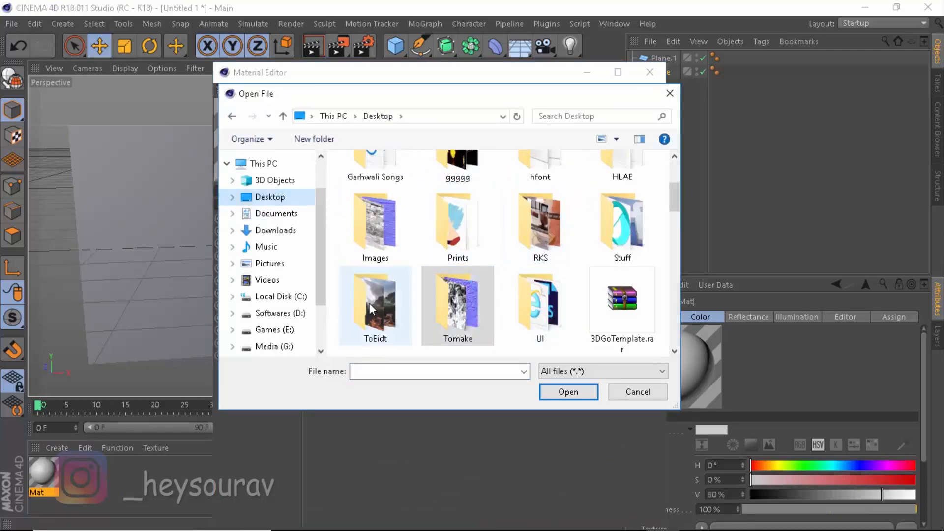
{"action": "double_click", "coordinate": [386, 223]}
{"action": "left_click", "coordinate": [447, 222]}
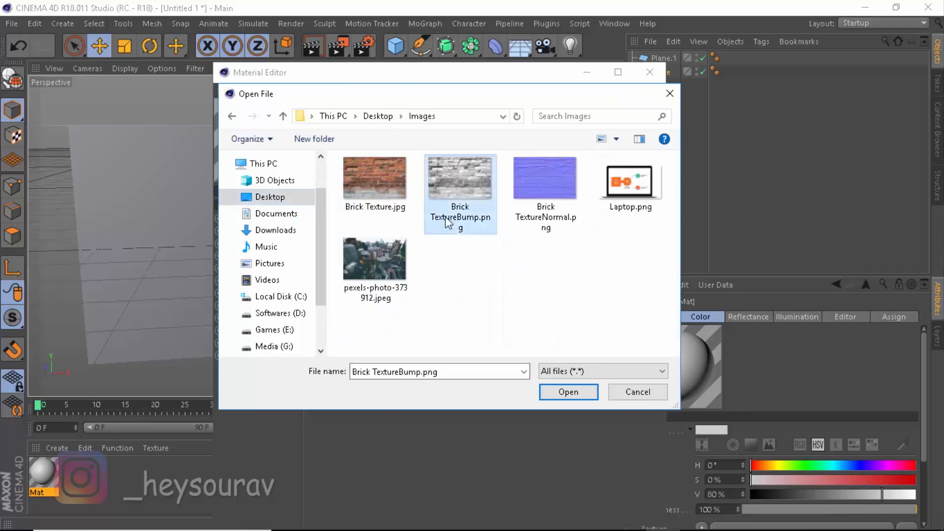
{"action": "left_click", "coordinate": [407, 210]}
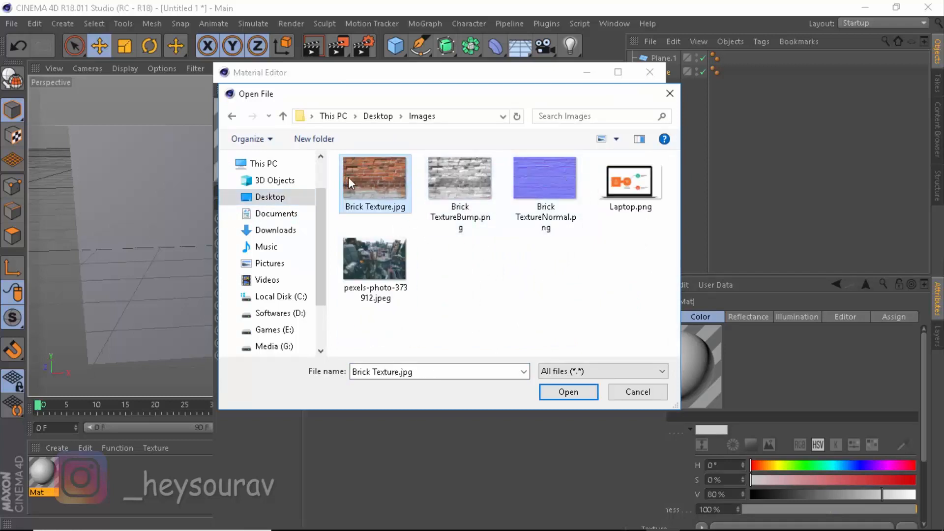
{"action": "left_click", "coordinate": [568, 392]}
{"action": "left_click", "coordinate": [493, 320]}
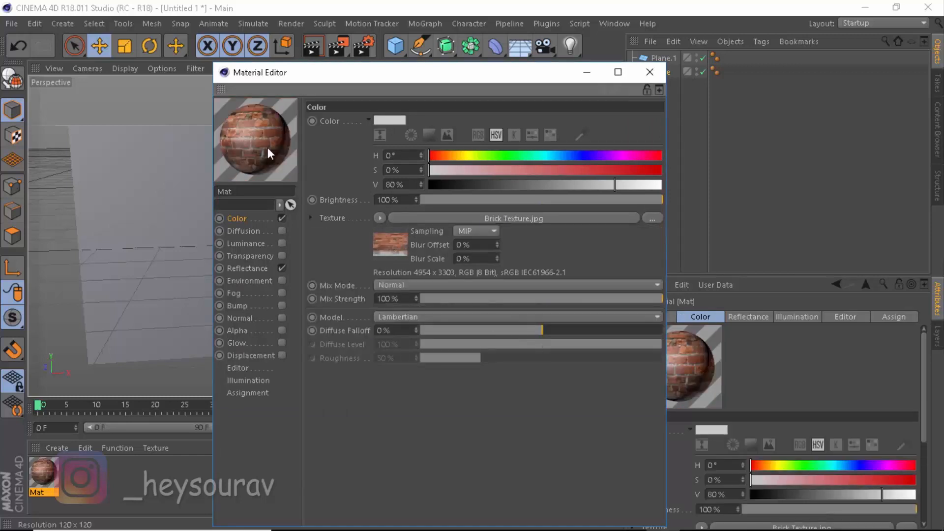
{"action": "left_click", "coordinate": [649, 72]}
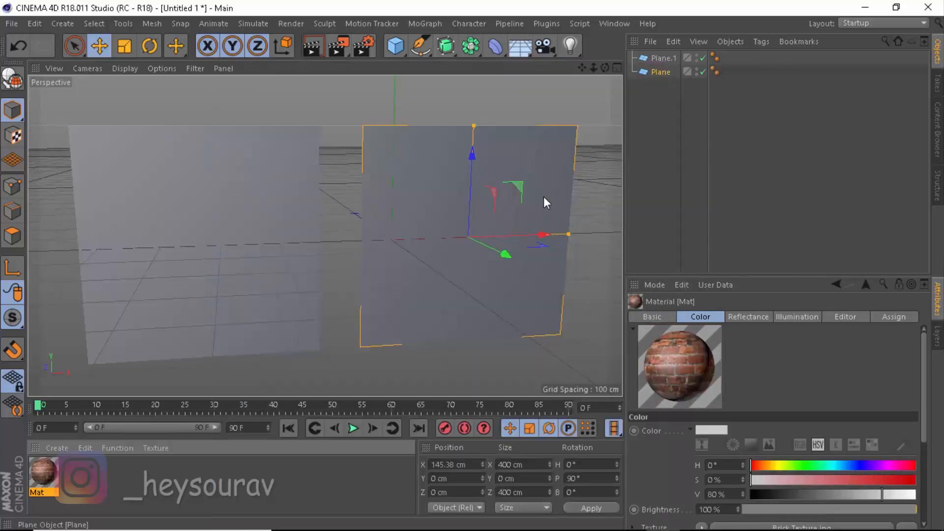
Create a second material and load Brick Texture.jpg as its Color texture
{"action": "left_click", "coordinate": [143, 468]}
{"action": "double_click", "coordinate": [96, 485]}
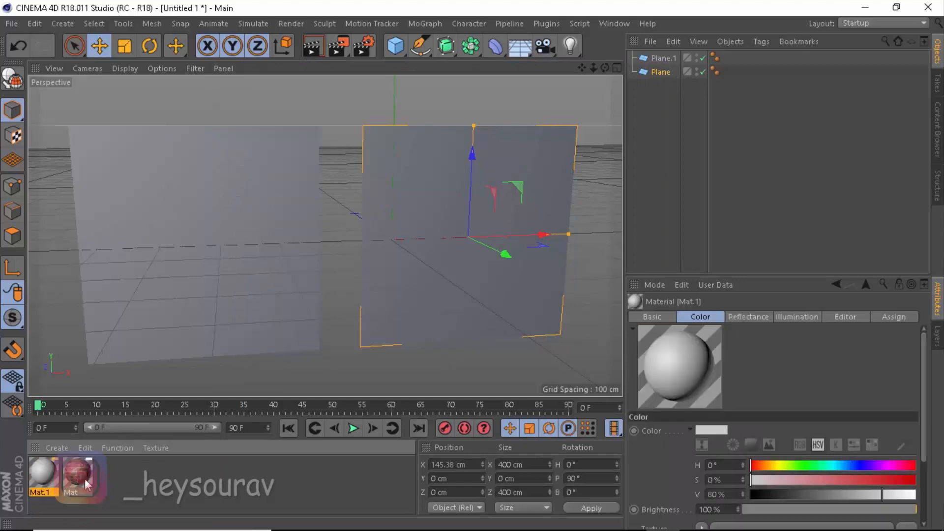
{"action": "double_click", "coordinate": [48, 473]}
{"action": "left_click", "coordinate": [502, 225]}
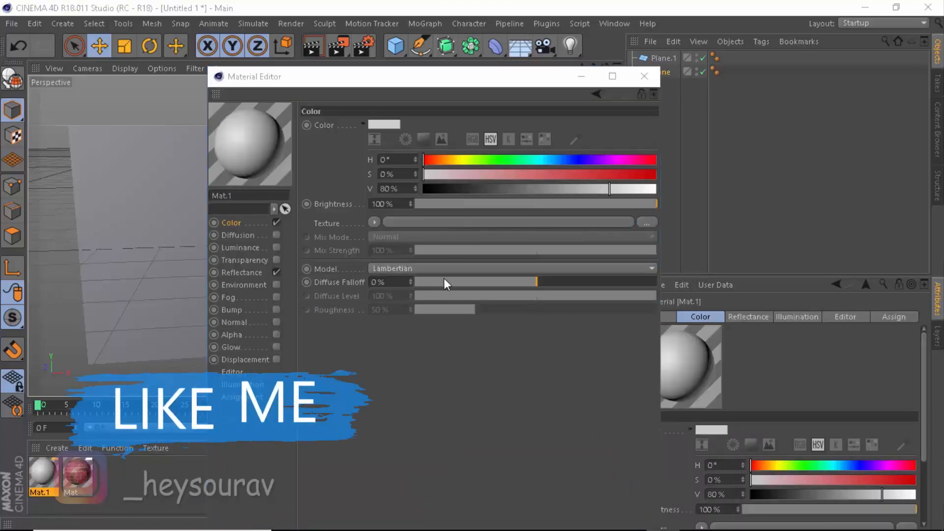
{"action": "double_click", "coordinate": [391, 199]}
{"action": "left_click", "coordinate": [511, 319]}
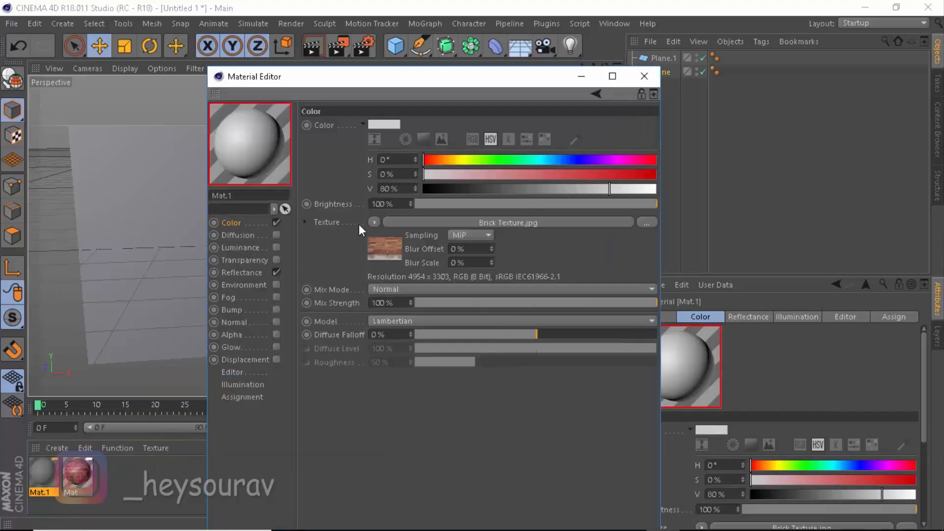
Enable the second material's Bump channel and load Brick TextureBump.png as its texture
{"action": "left_click", "coordinate": [276, 309]}
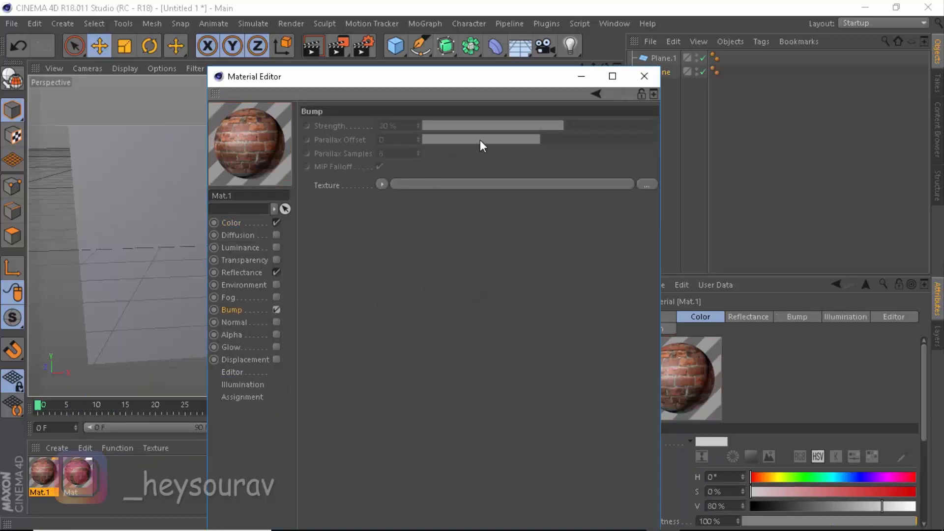
{"action": "left_click", "coordinate": [428, 183]}
{"action": "left_click", "coordinate": [455, 183]}
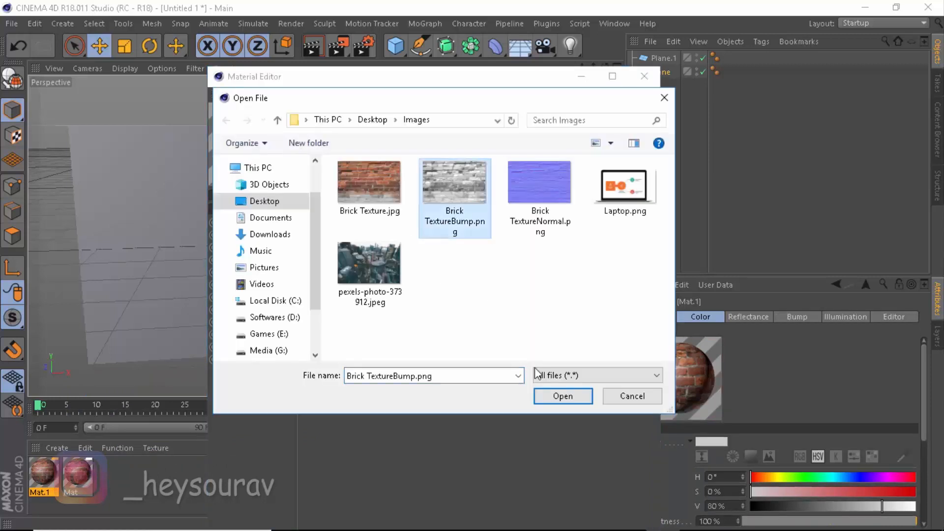
{"action": "left_click", "coordinate": [562, 396]}
{"action": "left_click", "coordinate": [493, 320]}
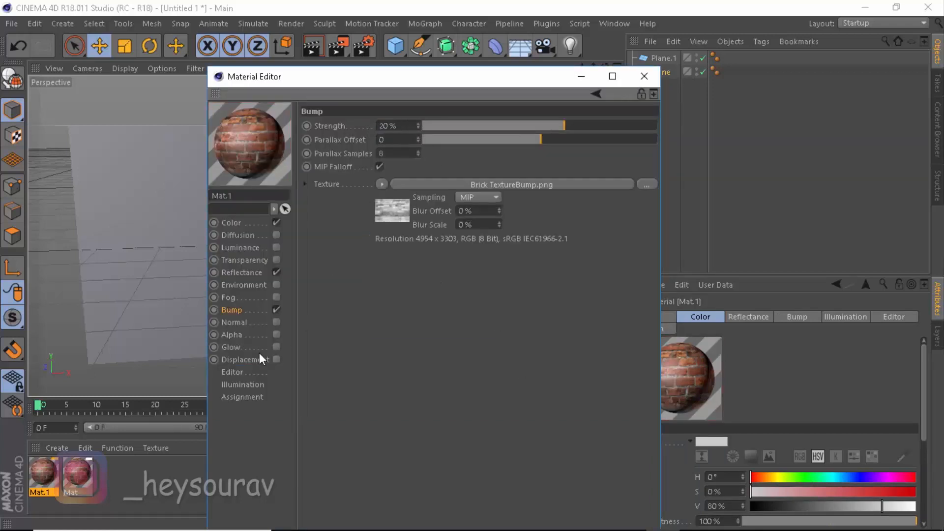
Enable the Normal channel and load Brick TextureNormal.png as its texture
{"action": "left_click", "coordinate": [276, 322]}
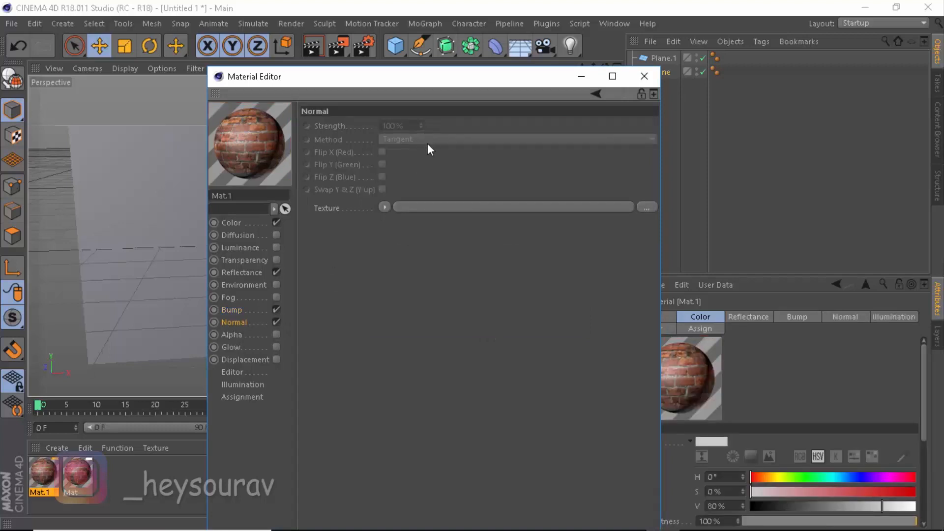
{"action": "left_click", "coordinate": [432, 211]}
{"action": "left_click", "coordinate": [530, 189]}
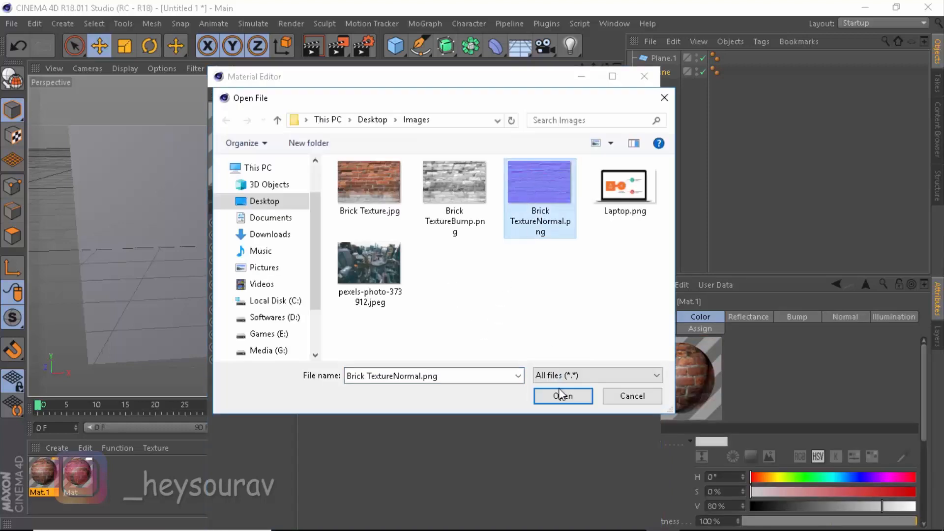
{"action": "left_click", "coordinate": [561, 395]}
{"action": "left_click", "coordinate": [509, 319]}
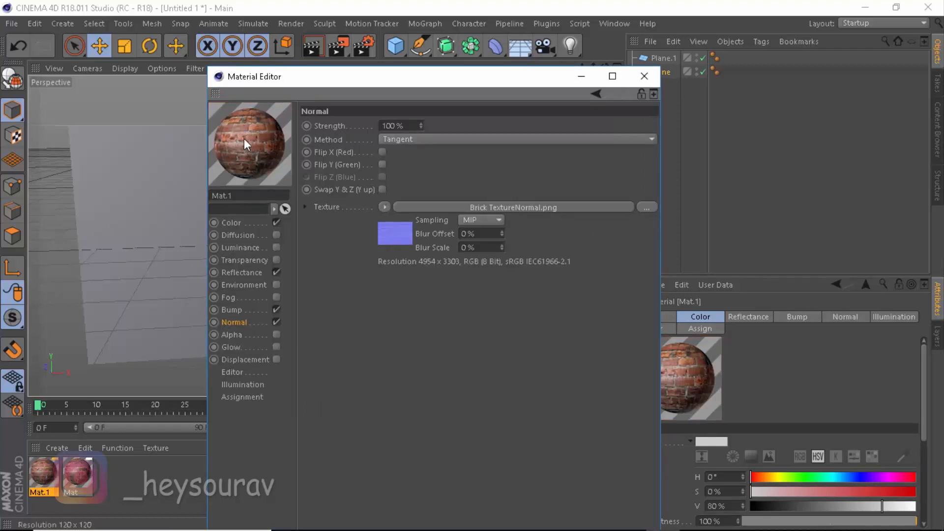
Set the Bump strength to 30% and close the material editor
{"action": "left_click", "coordinate": [413, 140]}
{"action": "left_click", "coordinate": [417, 152]}
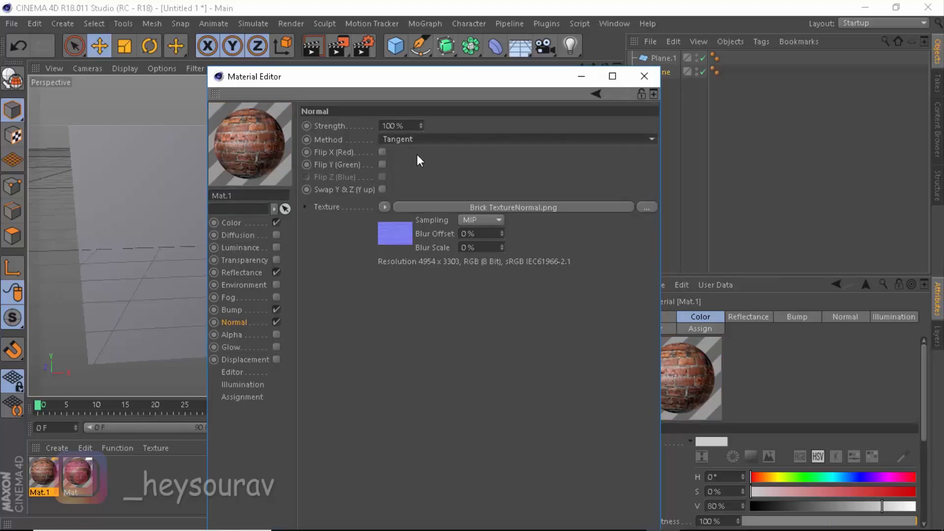
{"action": "left_click", "coordinate": [243, 308]}
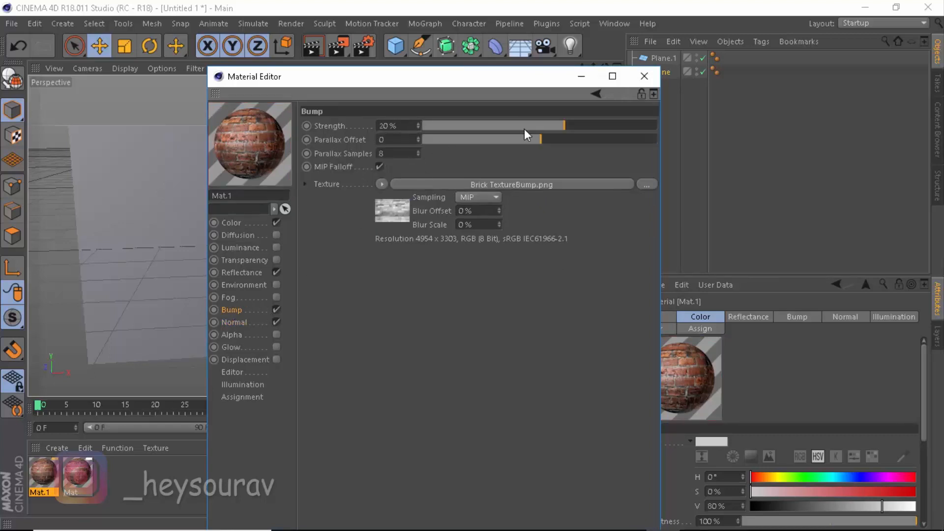
{"action": "left_click_drag", "start_coordinate": [405, 128], "coordinate": [366, 131]}
{"action": "type", "text": "30"}
{"action": "key", "text": "Return"}
{"action": "left_click", "coordinate": [642, 77]}
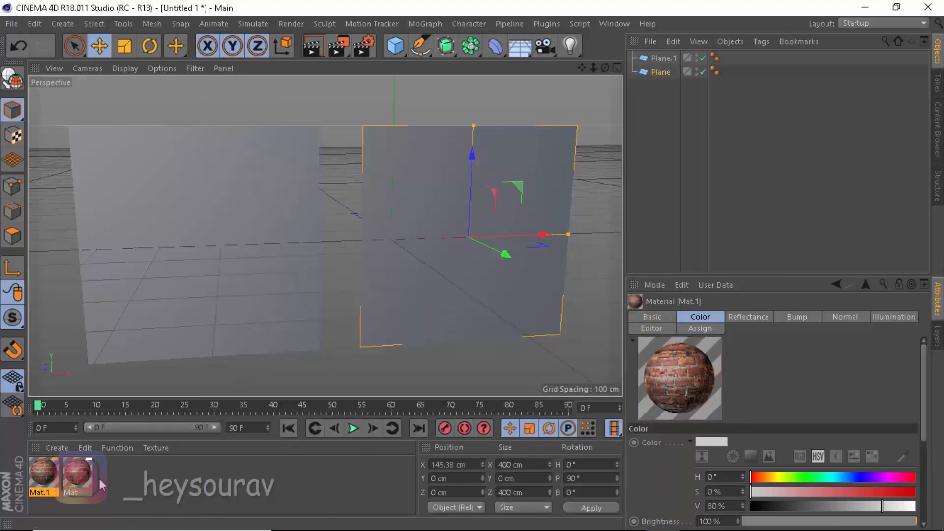
Apply the second material, Mat.1, to the left plane
{"action": "double_click", "coordinate": [50, 479]}
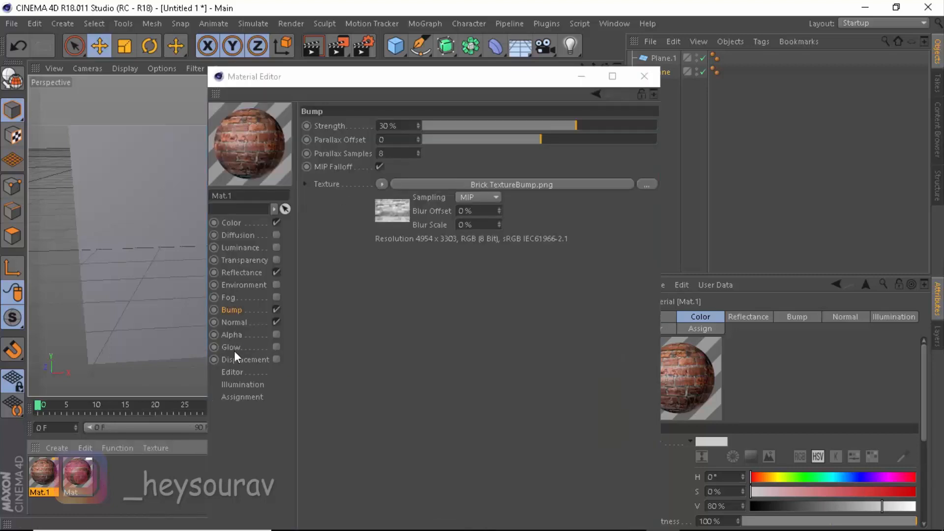
{"action": "left_click", "coordinate": [644, 76]}
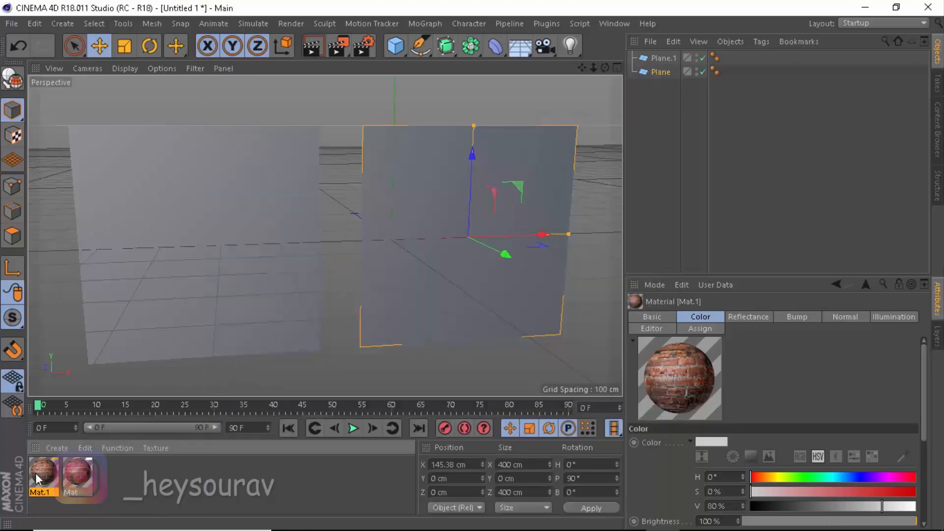
{"action": "left_click_drag", "start_coordinate": [36, 473], "coordinate": [159, 222]}
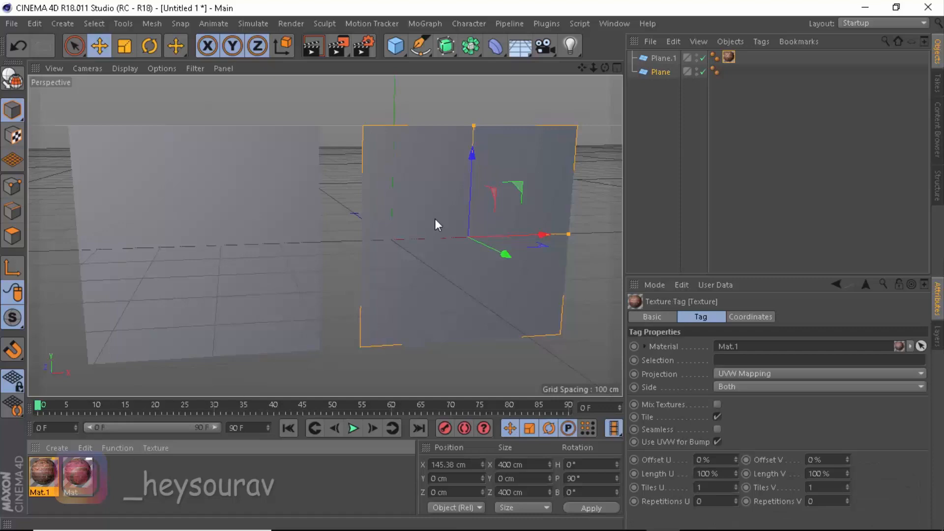
Apply the first material, Mat, to the right plane
{"action": "left_click", "coordinate": [73, 479]}
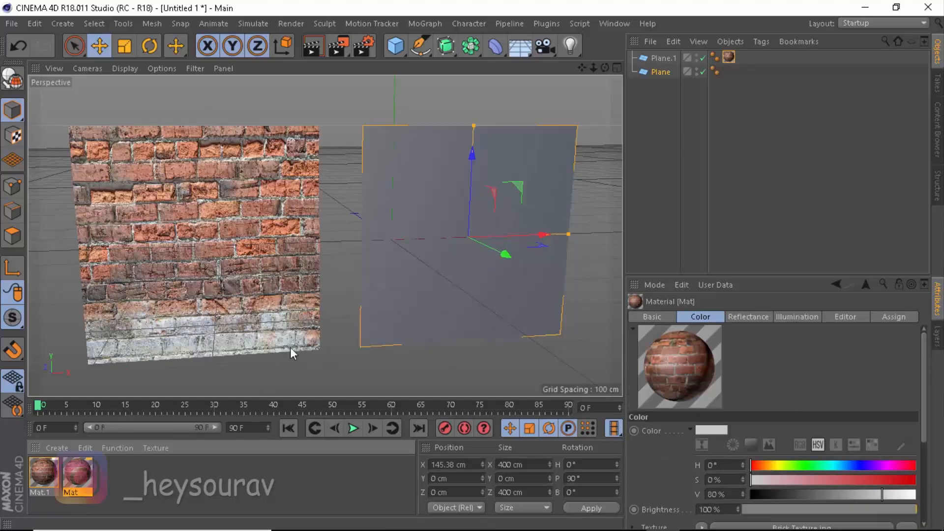
{"action": "left_click_drag", "start_coordinate": [79, 475], "coordinate": [416, 239]}
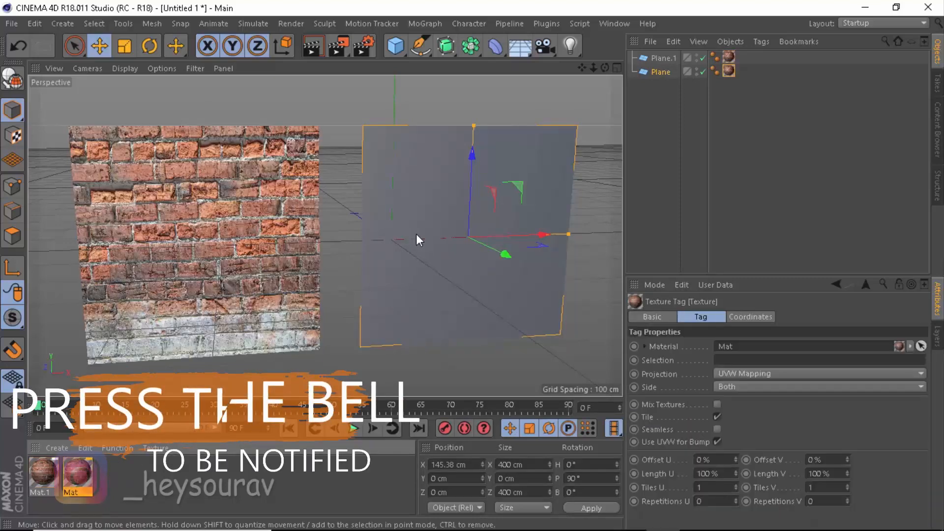
{"action": "left_click", "coordinate": [328, 487]}
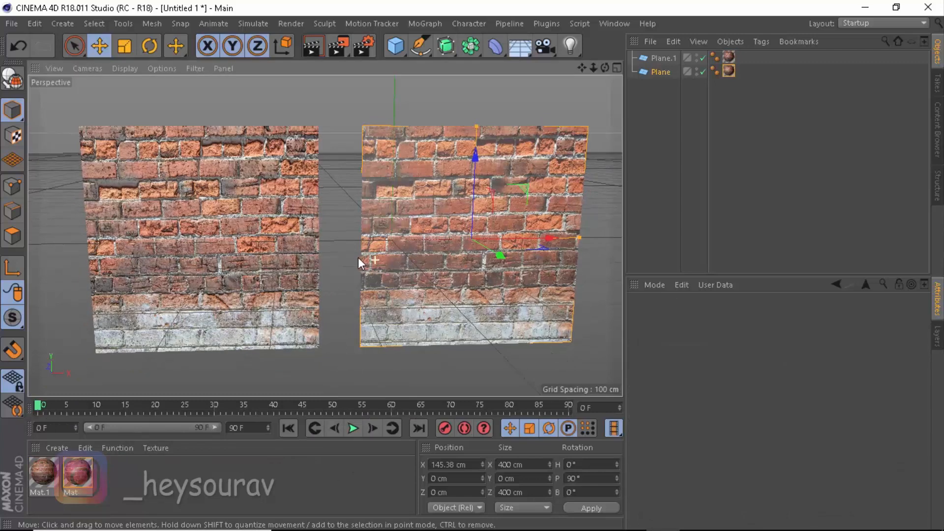
Render the viewport to compare the two brick-textured planes
{"action": "scroll", "coordinate": [347, 251], "scroll_direction": "up", "scroll_amount": 2}
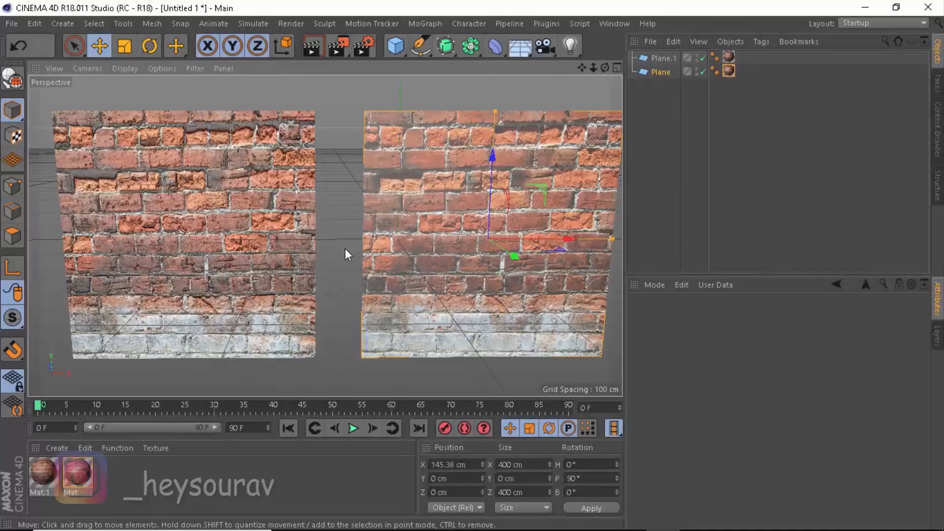
{"action": "scroll", "coordinate": [344, 231], "scroll_direction": "up", "scroll_amount": 1}
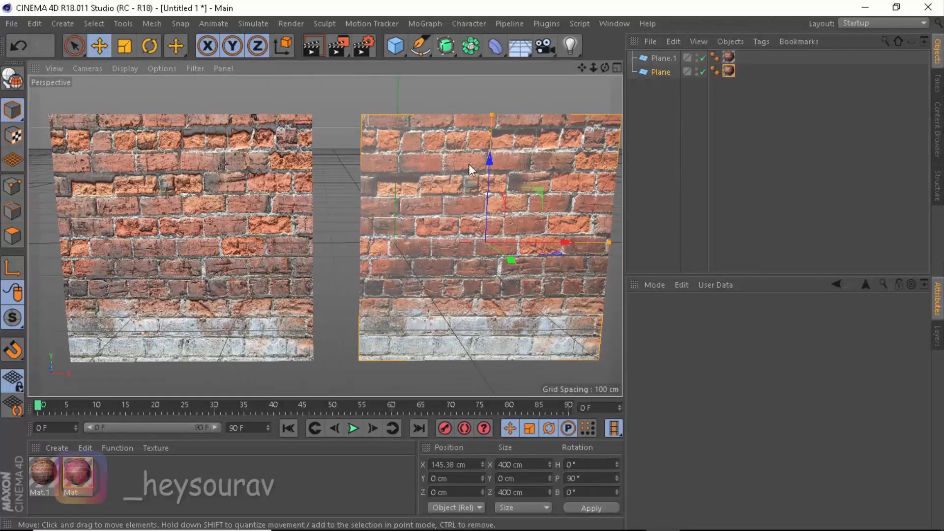
{"action": "left_click", "coordinate": [422, 158]}
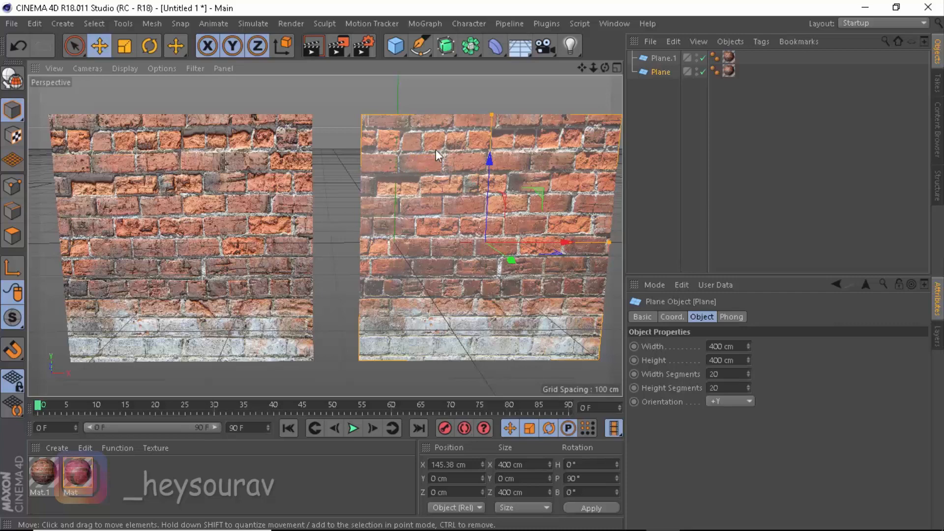
{"action": "left_click", "coordinate": [197, 170]}
{"action": "left_click", "coordinate": [329, 114]}
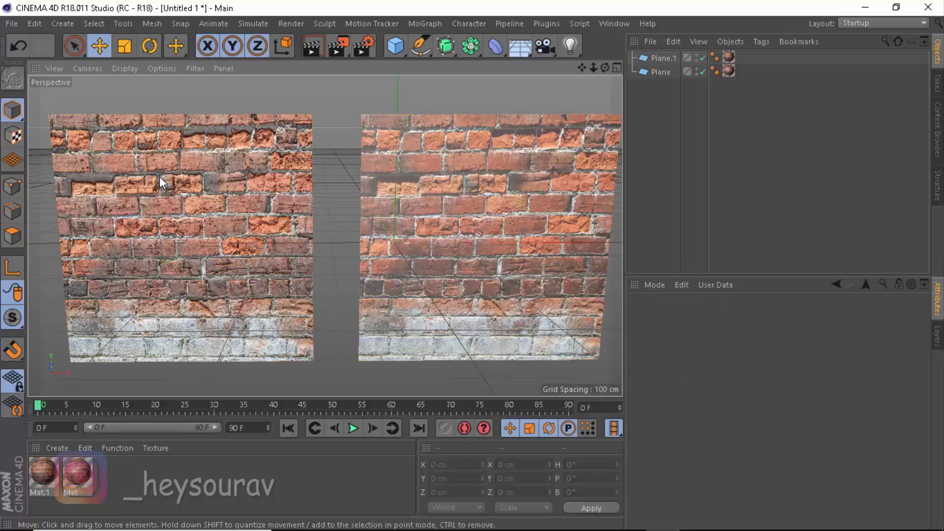
{"action": "key", "text": "ctrl+r"}
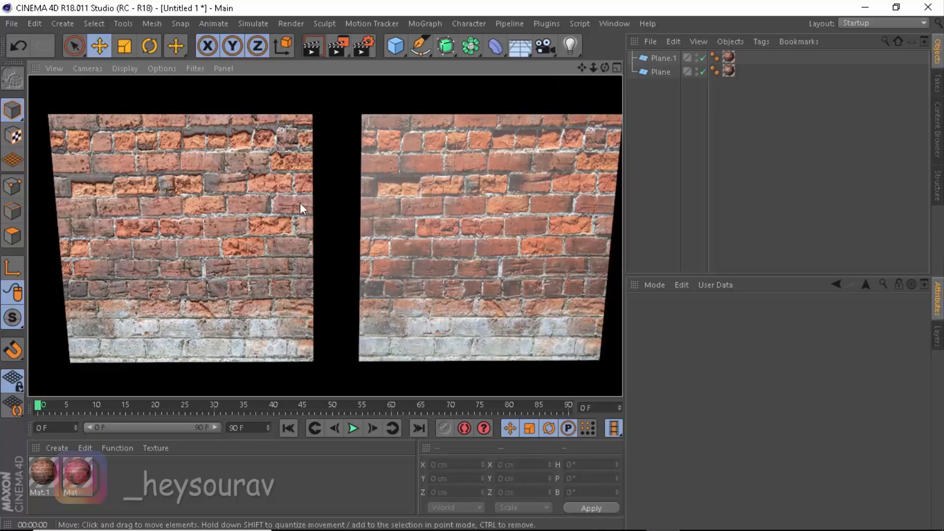
{"action": "left_click", "coordinate": [332, 207]}
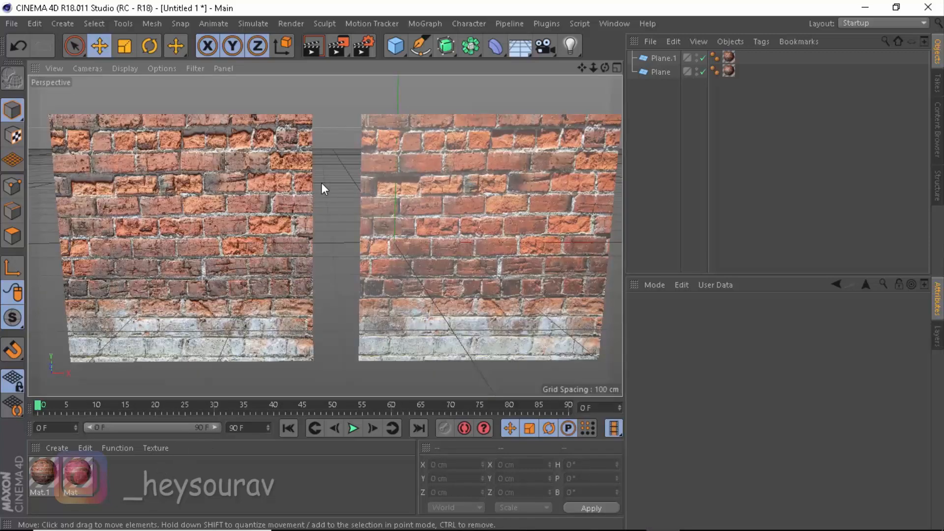
Add a new plane, raise it above the brick walls to about 430 cm height, and scale it to about 1135 cm
{"action": "right_click_drag", "start_coordinate": [321, 183], "coordinate": [321, 197], "text": "alt"}
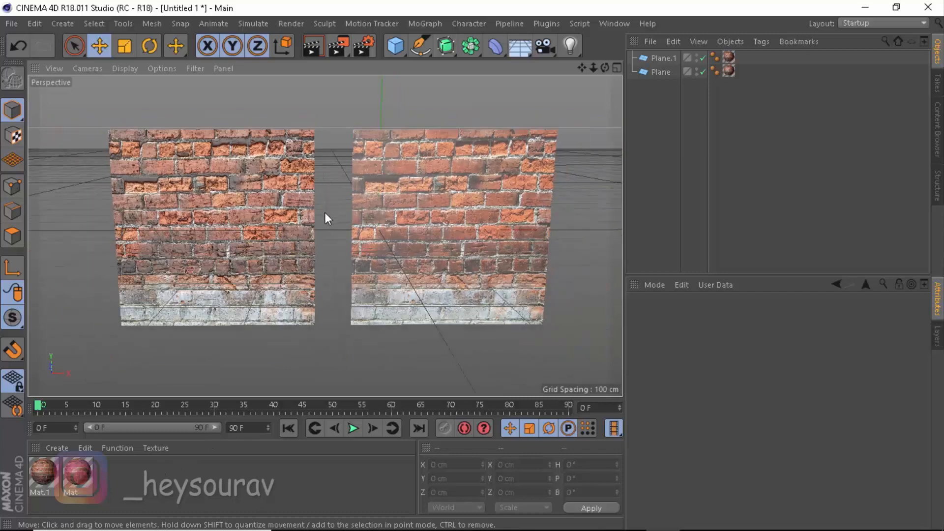
{"action": "left_click", "coordinate": [405, 46]}
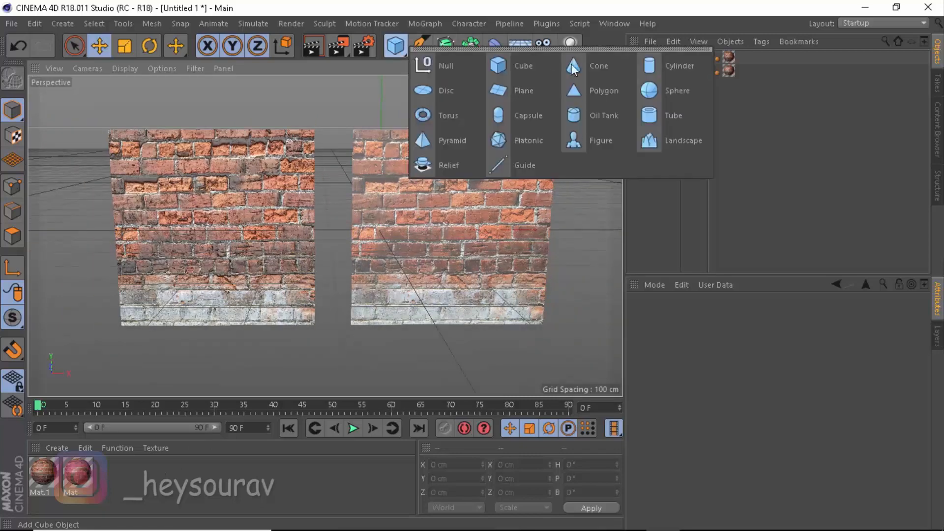
{"action": "left_click", "coordinate": [519, 92]}
{"action": "left_click_drag", "start_coordinate": [382, 147], "coordinate": [383, 3]}
{"action": "scroll", "coordinate": [394, 228], "scroll_direction": "down", "scroll_amount": 6}
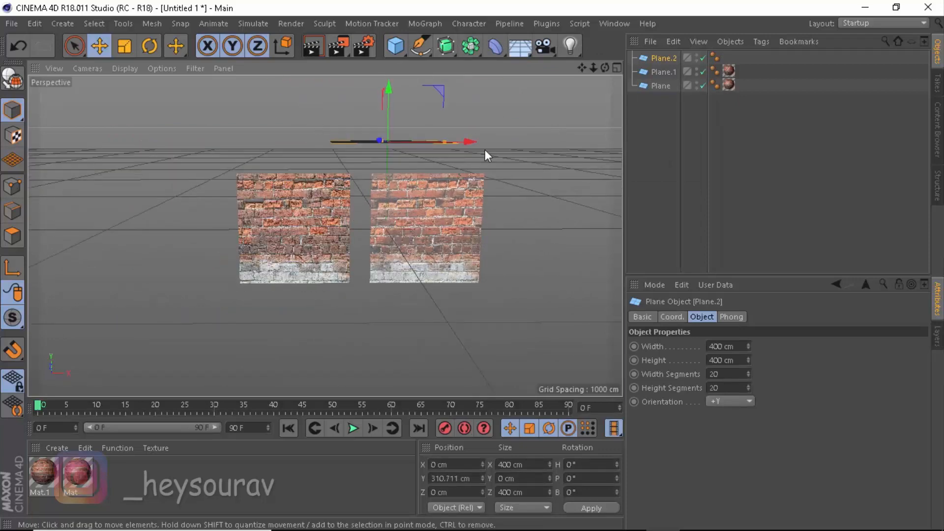
{"action": "middle_click_drag", "start_coordinate": [485, 149], "coordinate": [421, 213], "text": "alt"}
{"action": "left_click_drag", "start_coordinate": [322, 130], "coordinate": [323, 92]}
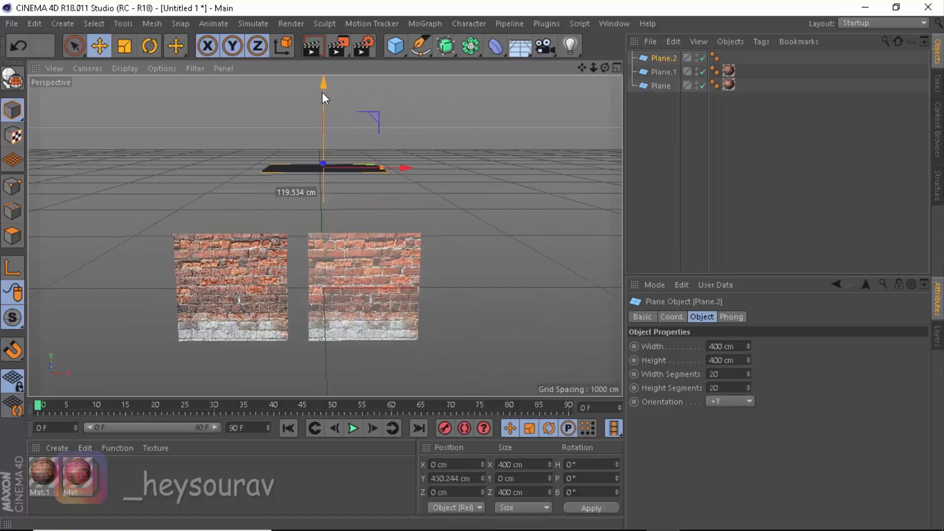
{"action": "scroll", "coordinate": [404, 179], "scroll_direction": "up", "scroll_amount": 5}
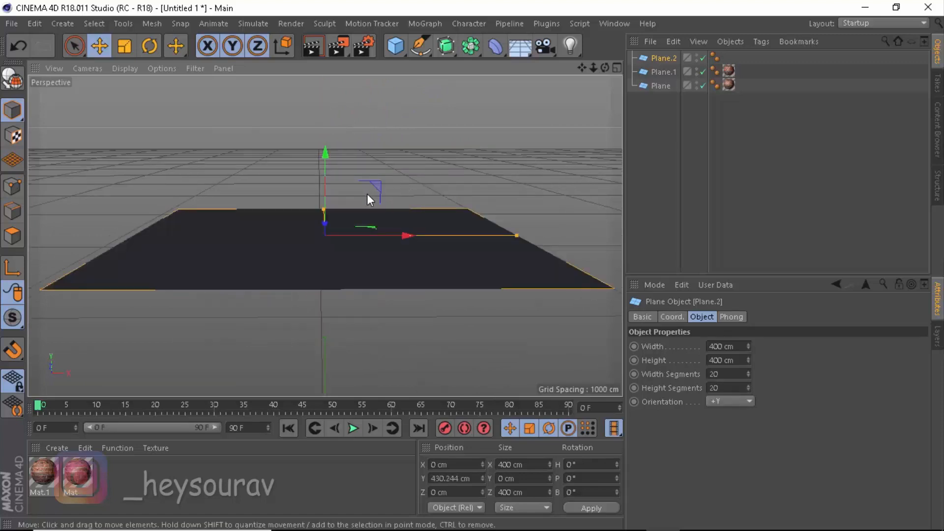
{"action": "scroll", "coordinate": [354, 247], "scroll_direction": "down", "scroll_amount": 6}
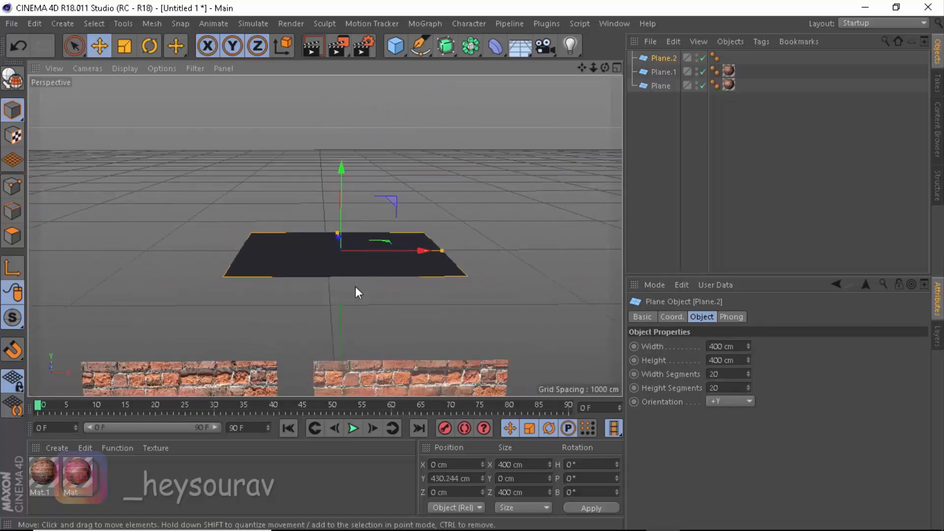
{"action": "key", "text": "t"}
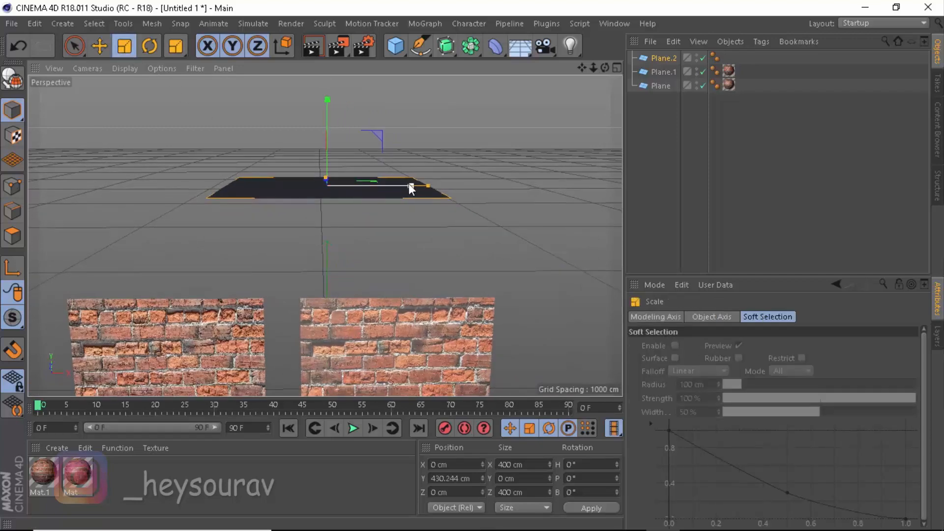
{"action": "left_click_drag", "start_coordinate": [411, 185], "coordinate": [559, 189]}
Create a new material, Mat.2, enable its Luminance channel, and apply it to the new overhead plane
{"action": "double_click", "coordinate": [128, 499]}
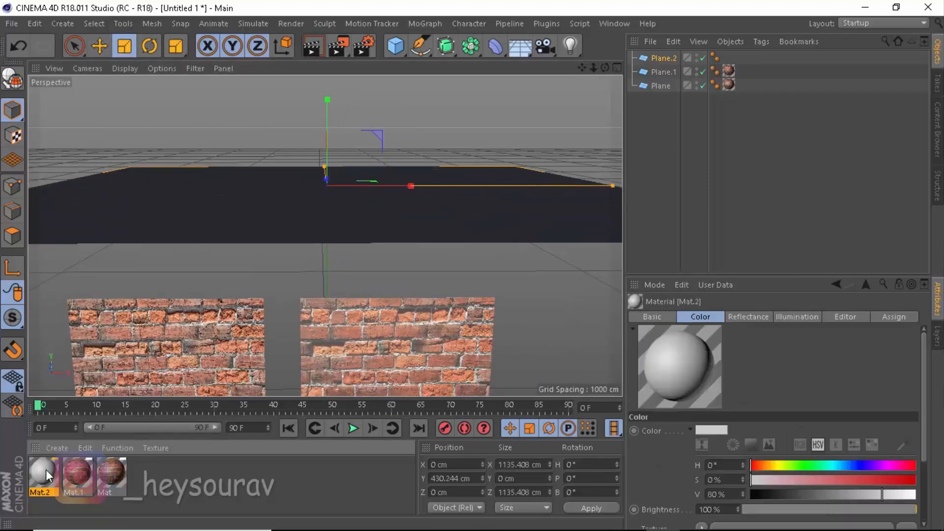
{"action": "double_click", "coordinate": [43, 475]}
{"action": "left_click", "coordinate": [277, 248]}
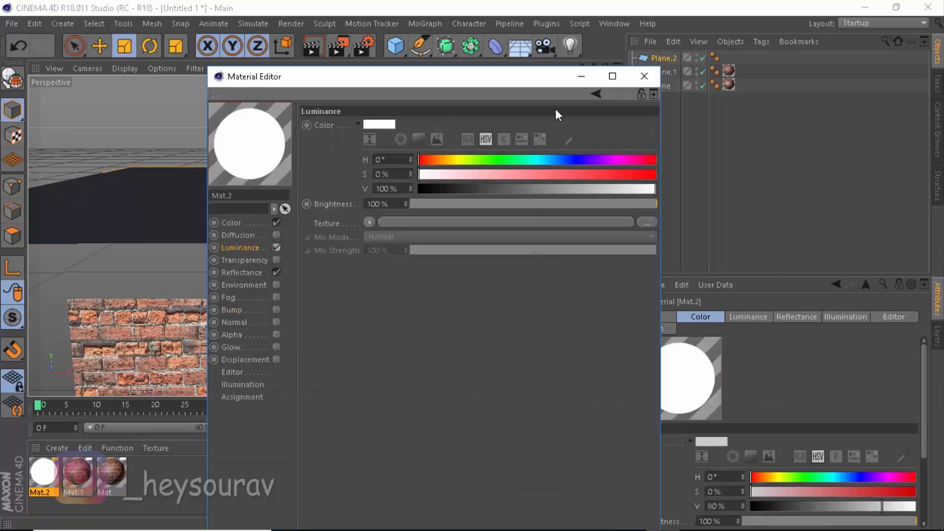
{"action": "left_click", "coordinate": [645, 76]}
{"action": "left_click_drag", "start_coordinate": [275, 206], "coordinate": [276, 209]}
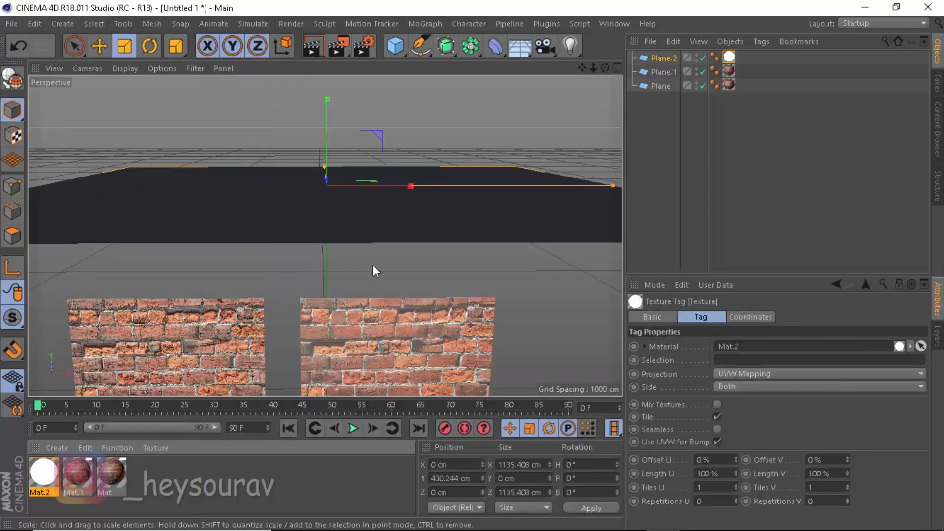
Render the viewport to compare the two brick walls lit by the luminous plane
{"action": "middle_click_drag", "start_coordinate": [349, 288], "coordinate": [394, 209], "text": "alt"}
{"action": "middle_click_drag", "start_coordinate": [377, 275], "coordinate": [389, 164], "text": "alt"}
{"action": "scroll", "coordinate": [378, 215], "scroll_direction": "up", "scroll_amount": 5}
{"action": "scroll", "coordinate": [363, 229], "scroll_direction": "up", "scroll_amount": 1}
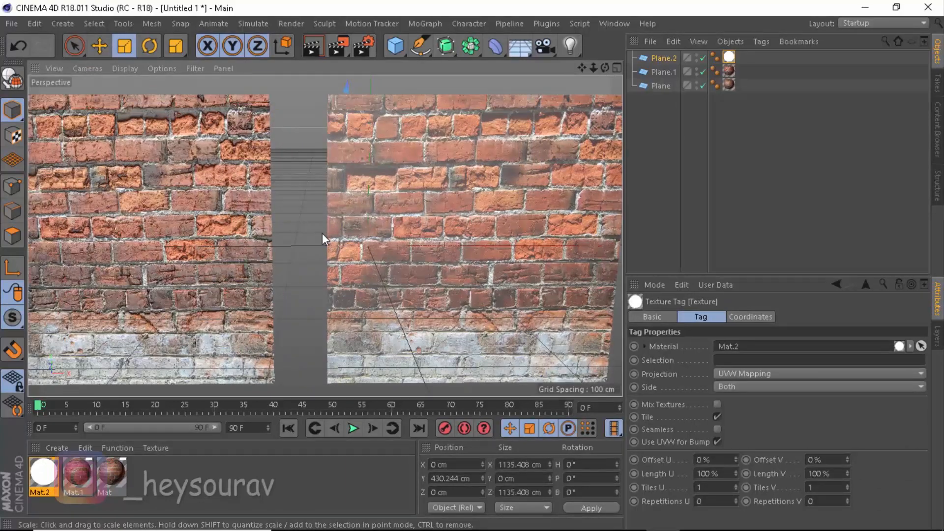
{"action": "scroll", "coordinate": [322, 236], "scroll_direction": "up", "scroll_amount": 2}
{"action": "middle_click_drag", "start_coordinate": [325, 237], "coordinate": [359, 259], "text": "alt"}
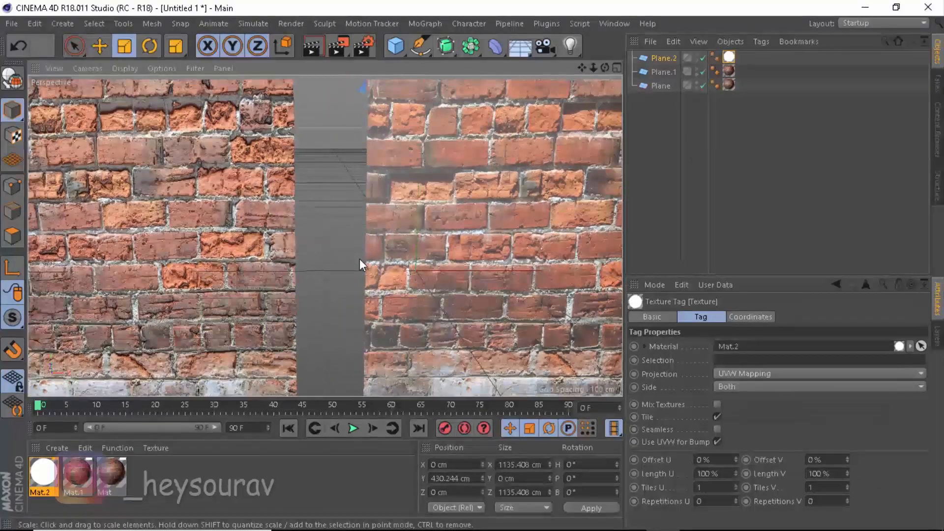
{"action": "key", "text": "ctrl+r"}
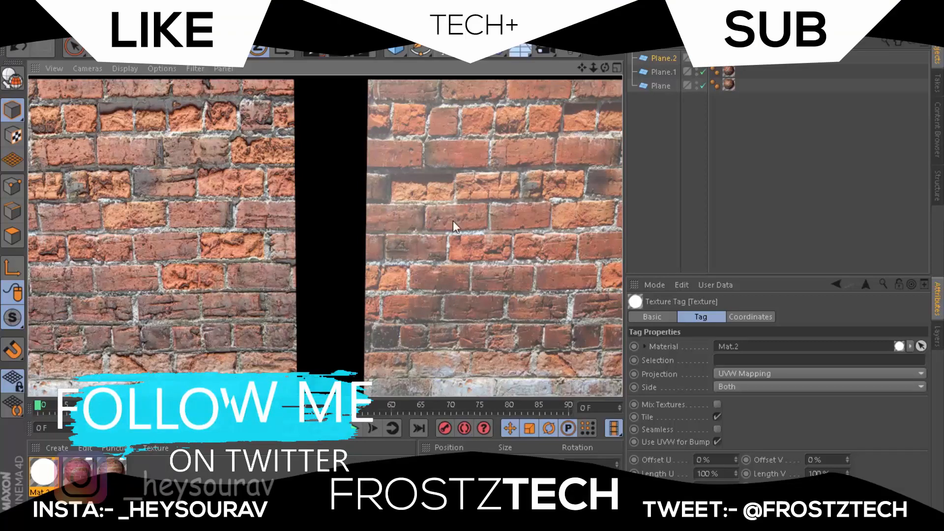
{"action": "left_click", "coordinate": [330, 198]}
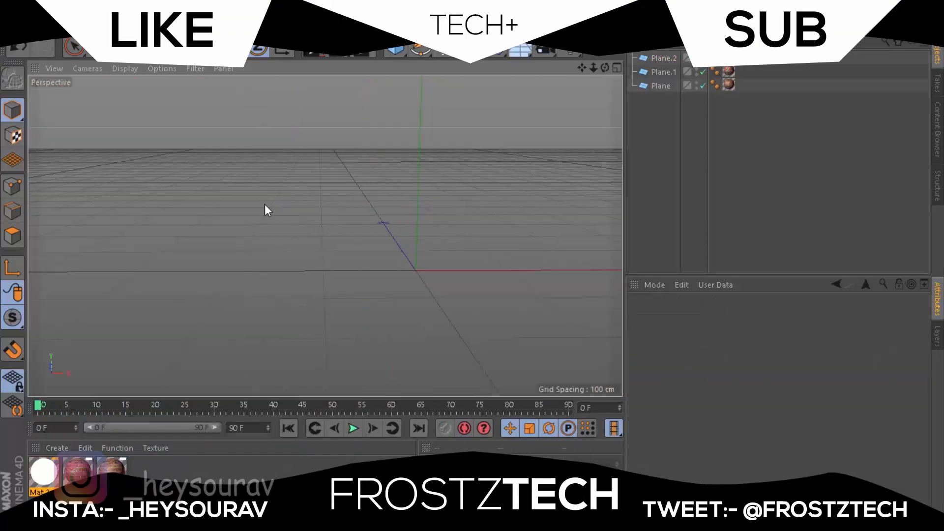